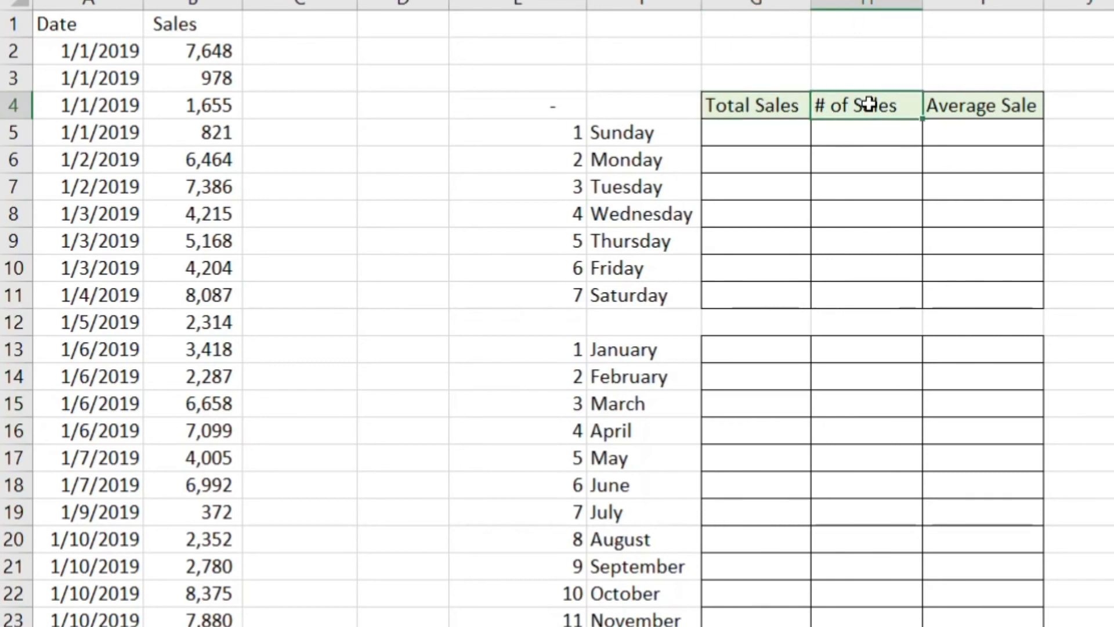
# Step: Add the column header "Day" in cell C1 beside the Sales column
pyautogui.click(1006, 108)
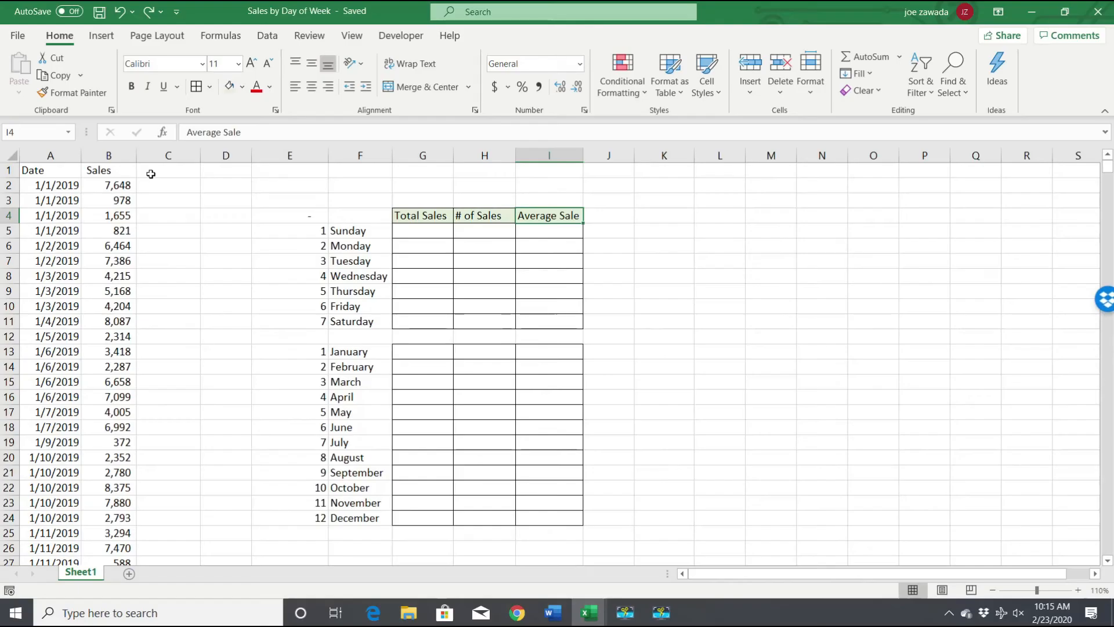
pyautogui.click(301, 24)
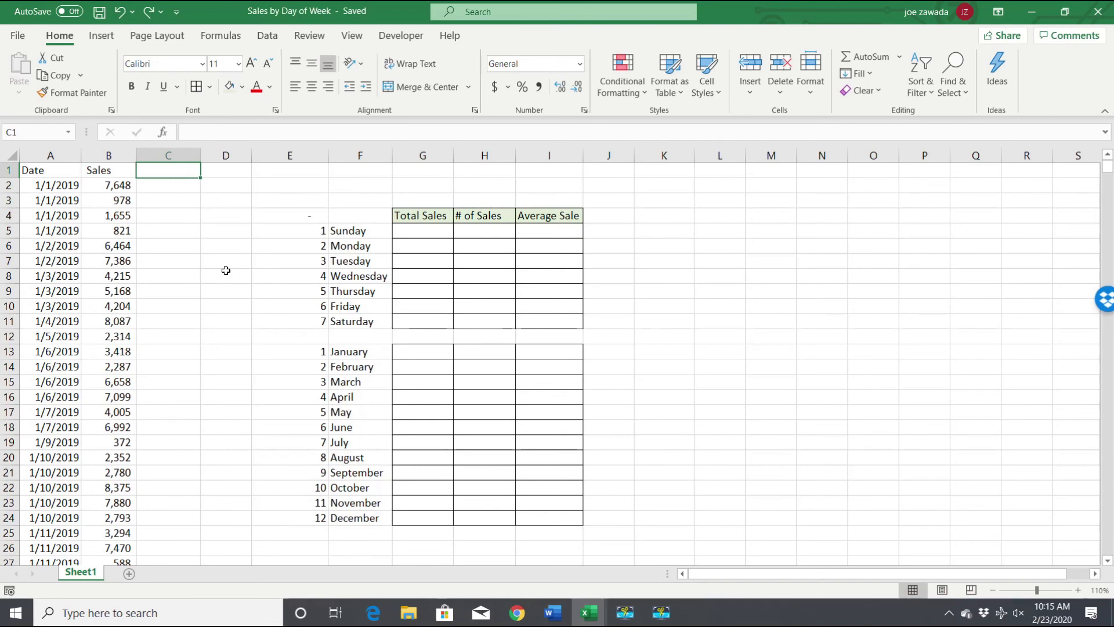
pyautogui.write('Day')
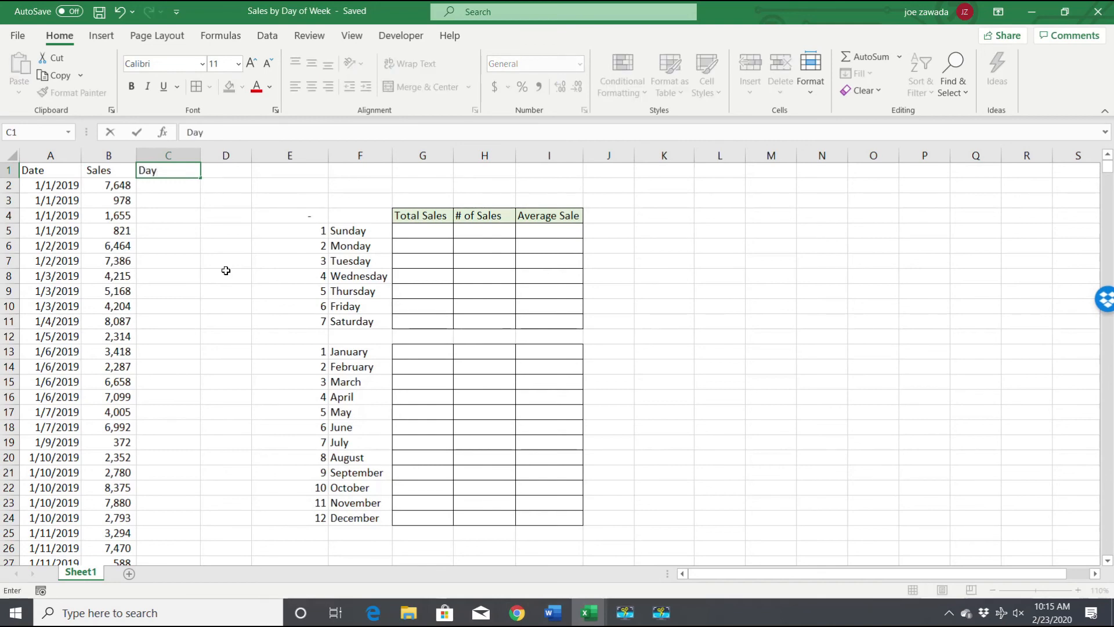
pyautogui.press('Return')
# Step: Enter the formula =WEEKDAY(A2) in cell C2 to get the first date's day number
pyautogui.write('=')
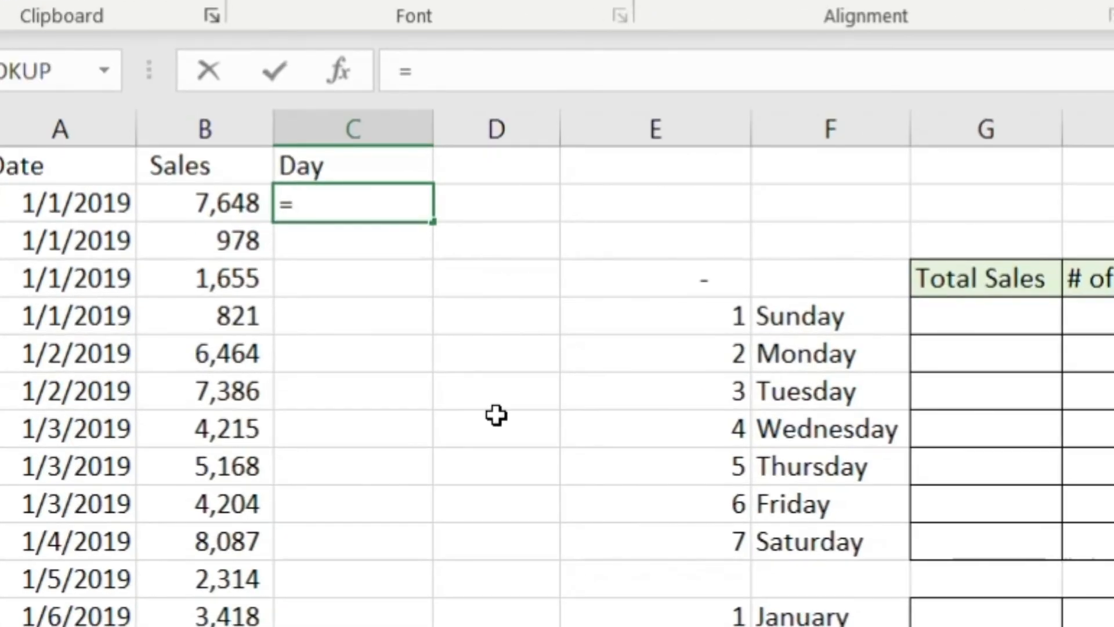
pyautogui.write('week')
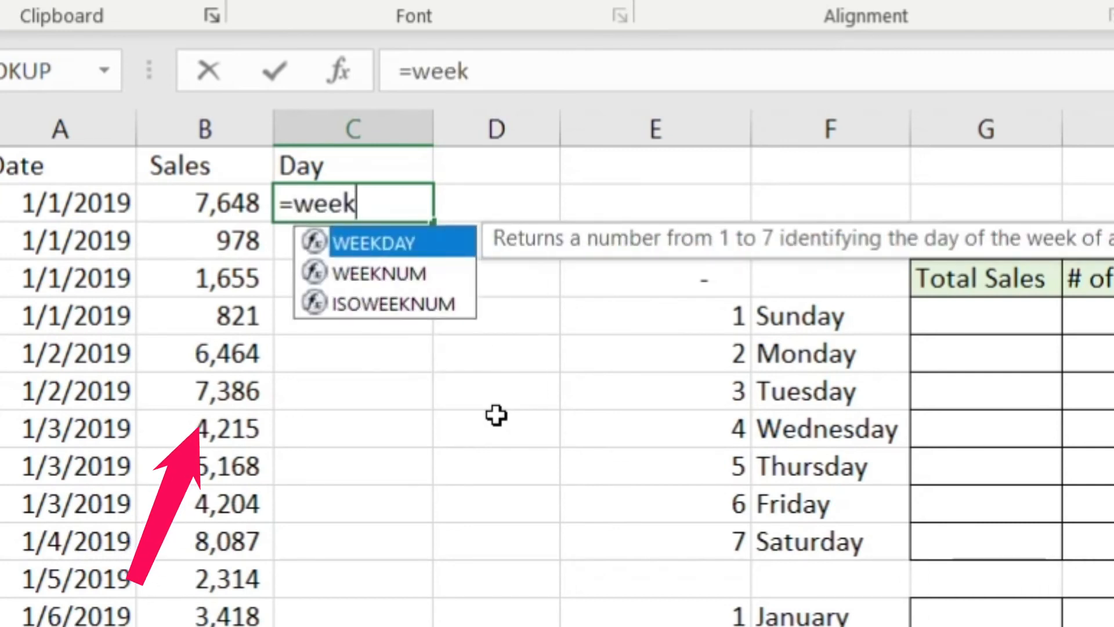
pyautogui.write('day')
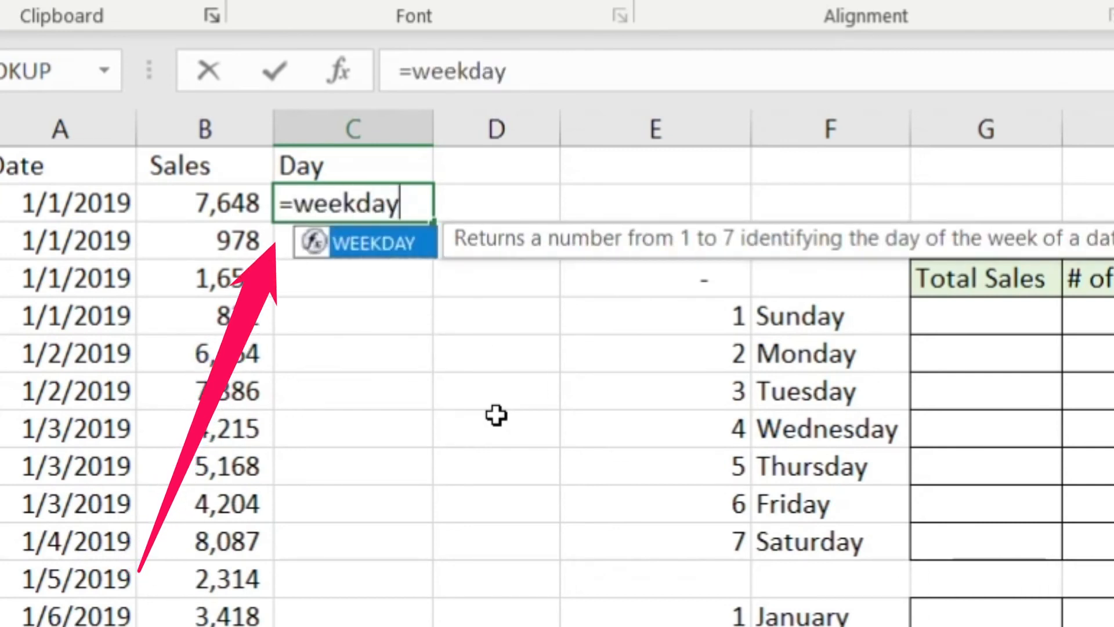
pyautogui.write('(')
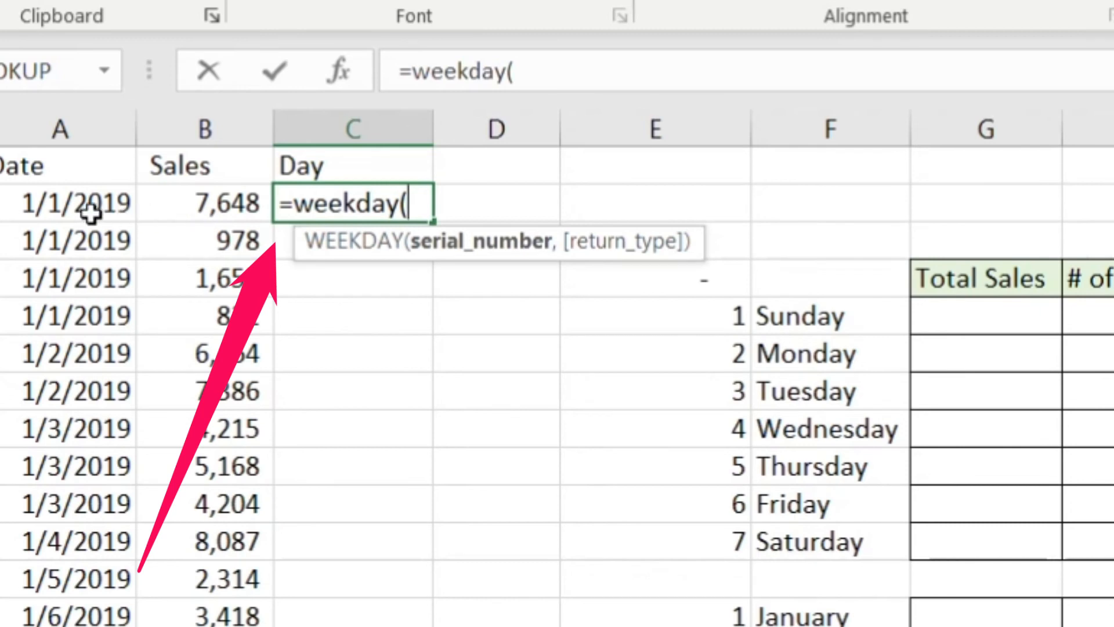
pyautogui.click(65, 215)
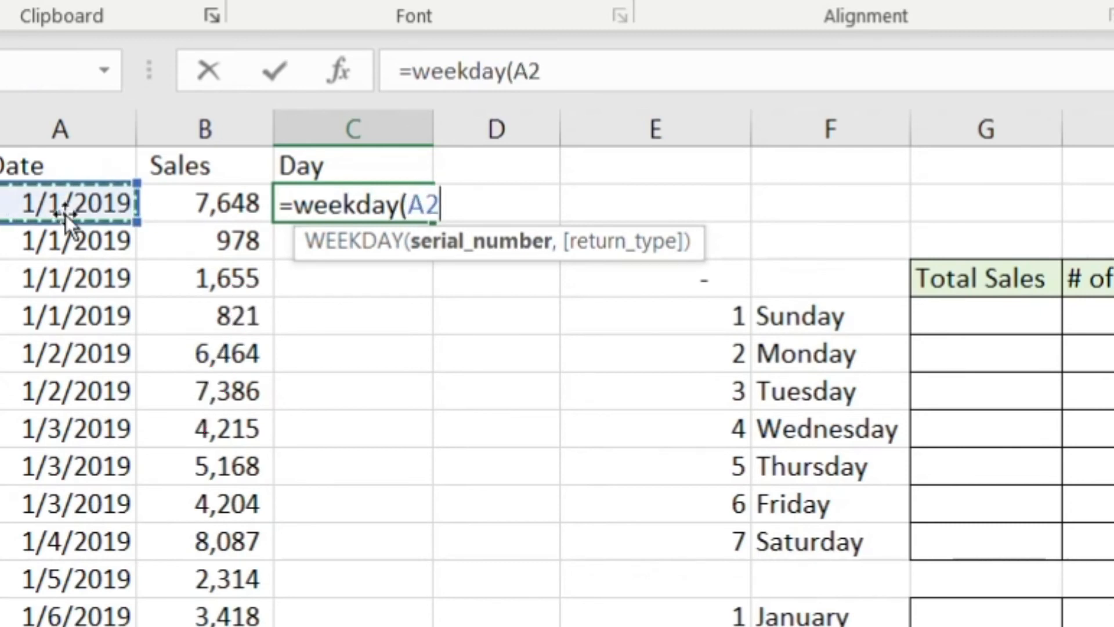
pyautogui.press('Return')
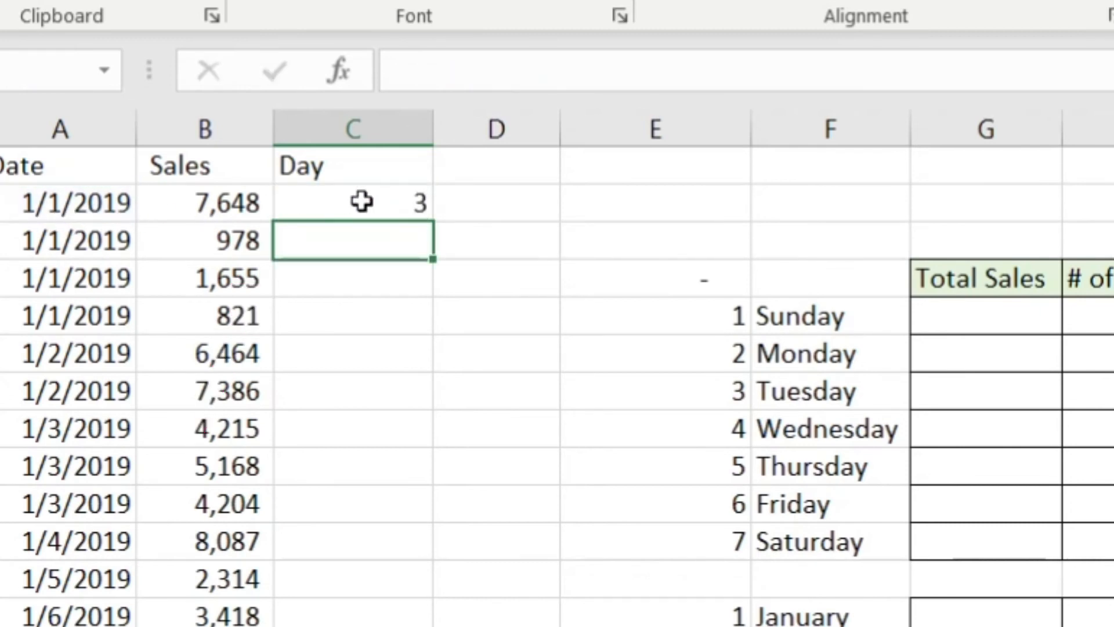
# Step: Fill the WEEKDAY formula from C2 down the Day column for all dates, checking day numbers against the weekday list
pyautogui.click(362, 202)
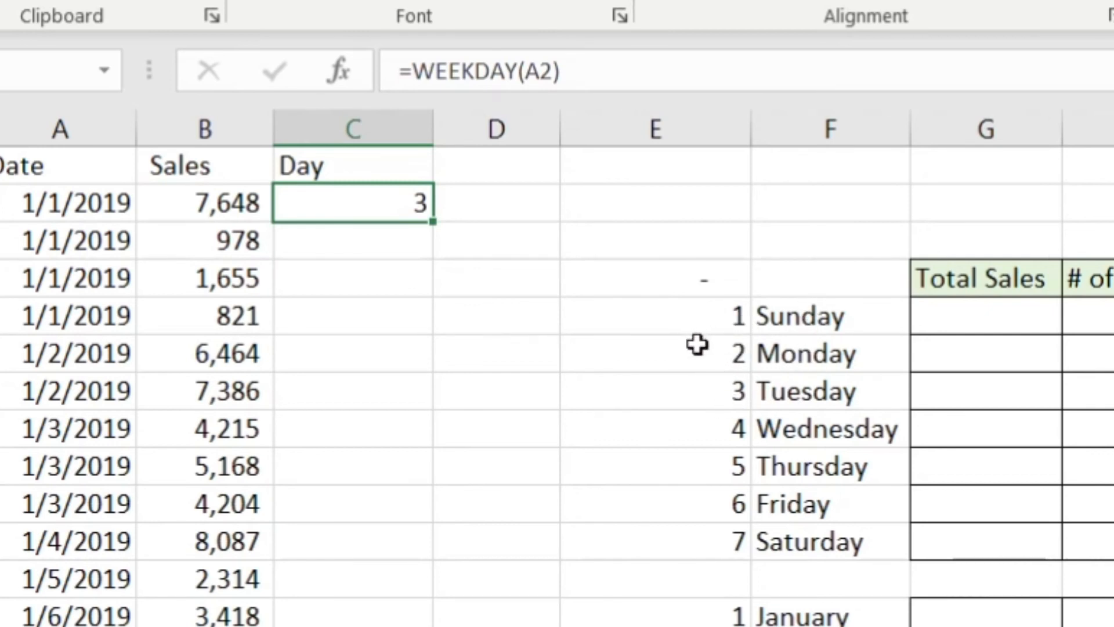
pyautogui.click(695, 312)
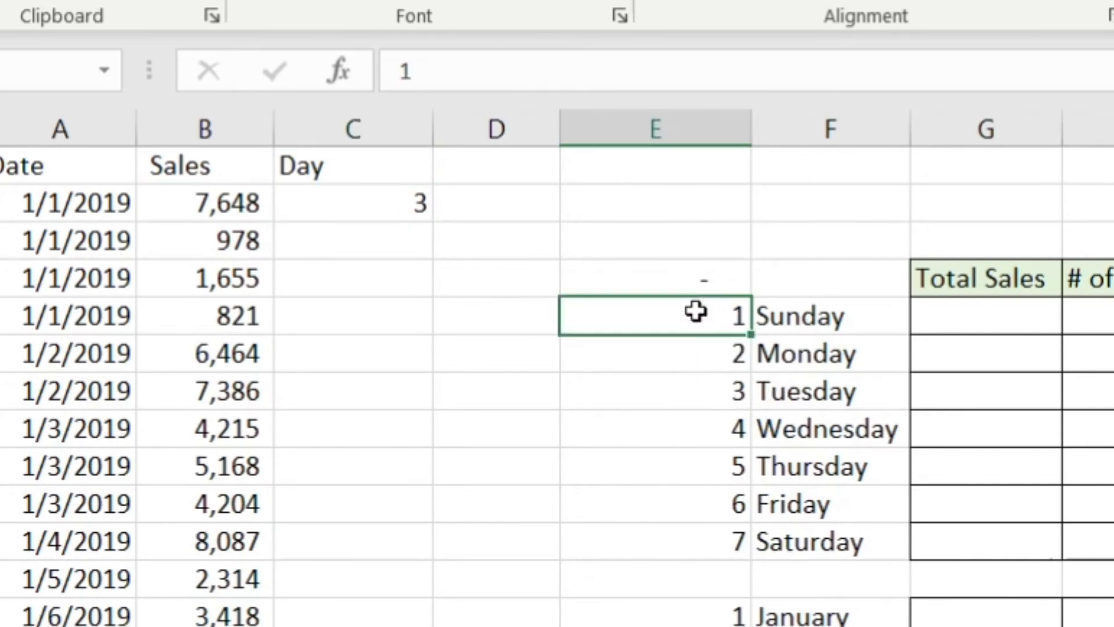
pyautogui.click(697, 390)
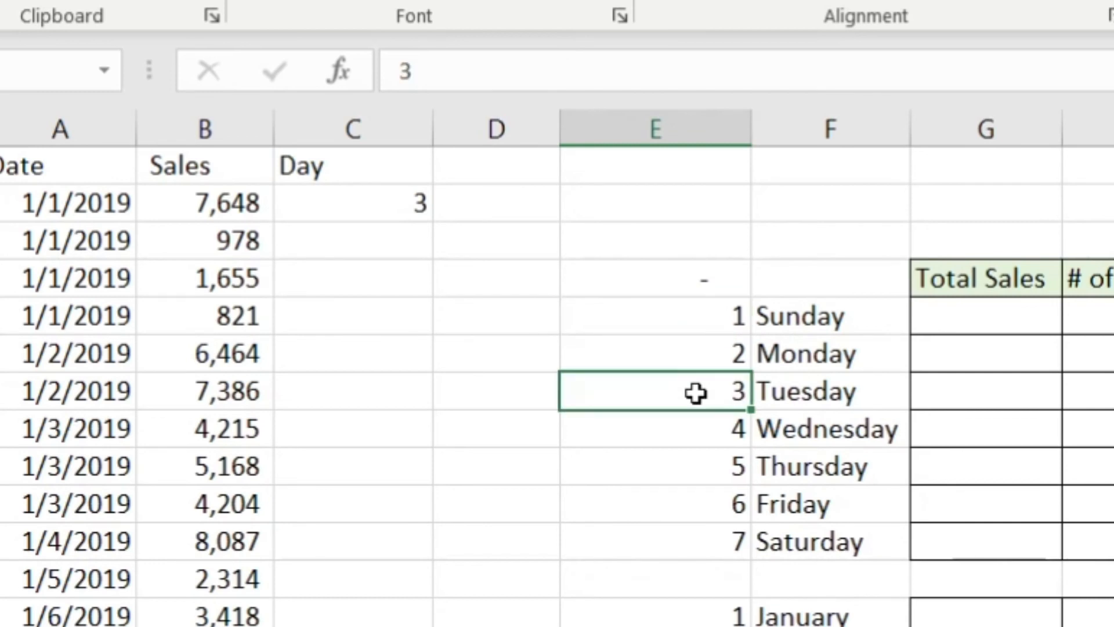
pyautogui.click(368, 209)
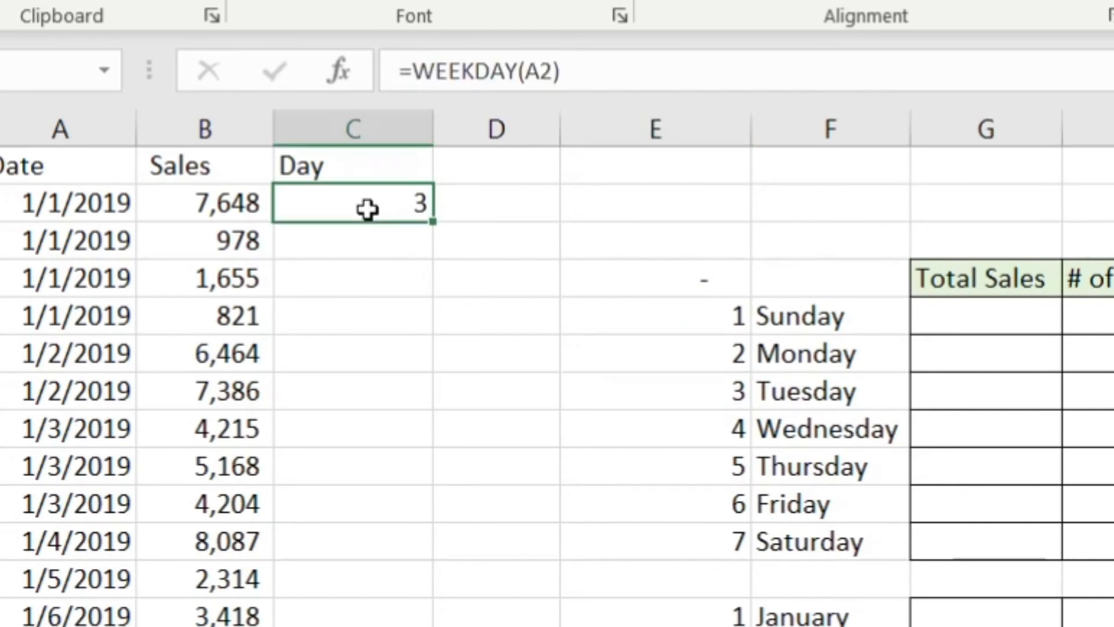
pyautogui.doubleClick(433, 225)
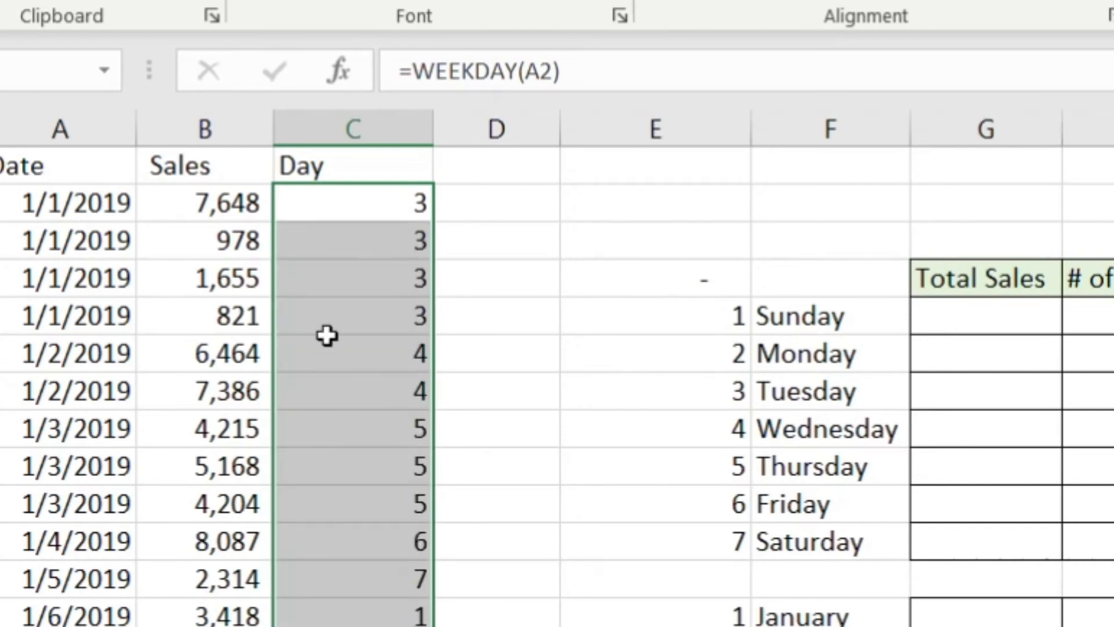
pyautogui.click(336, 626)
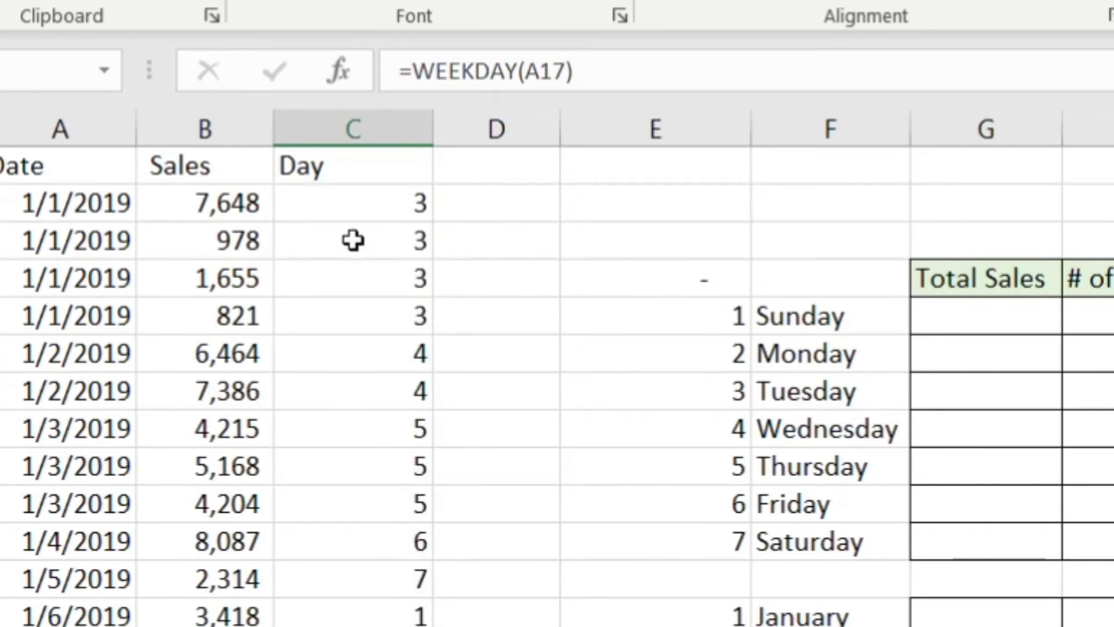
pyautogui.click(363, 354)
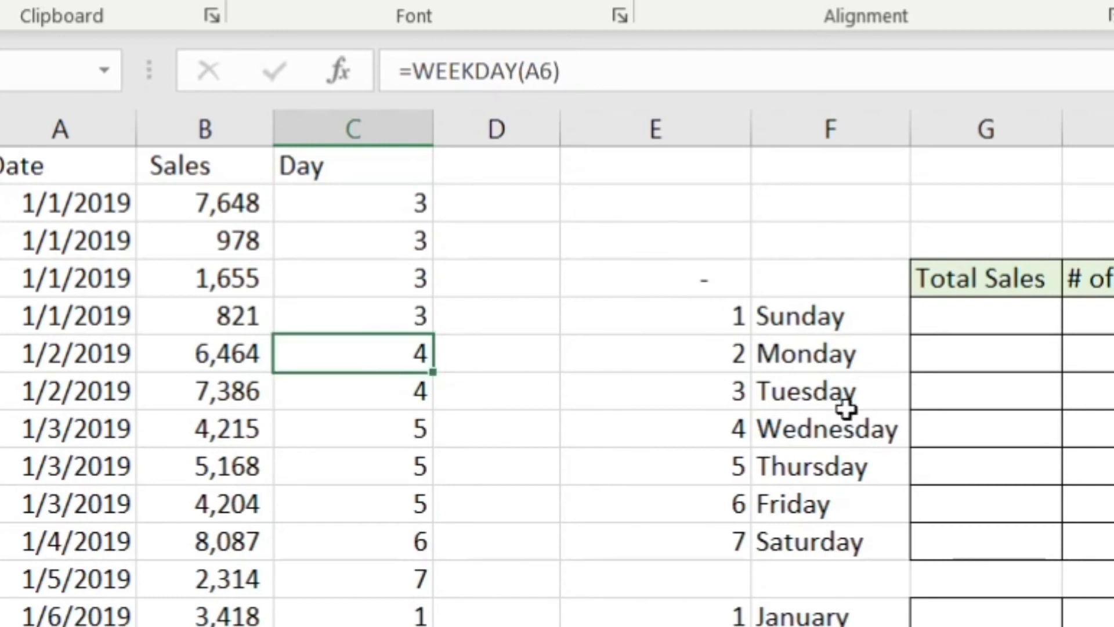
# Step: Add the column header "Month" in cell D1
pyautogui.click(486, 169)
pyautogui.write('Month')
pyautogui.press('Return')
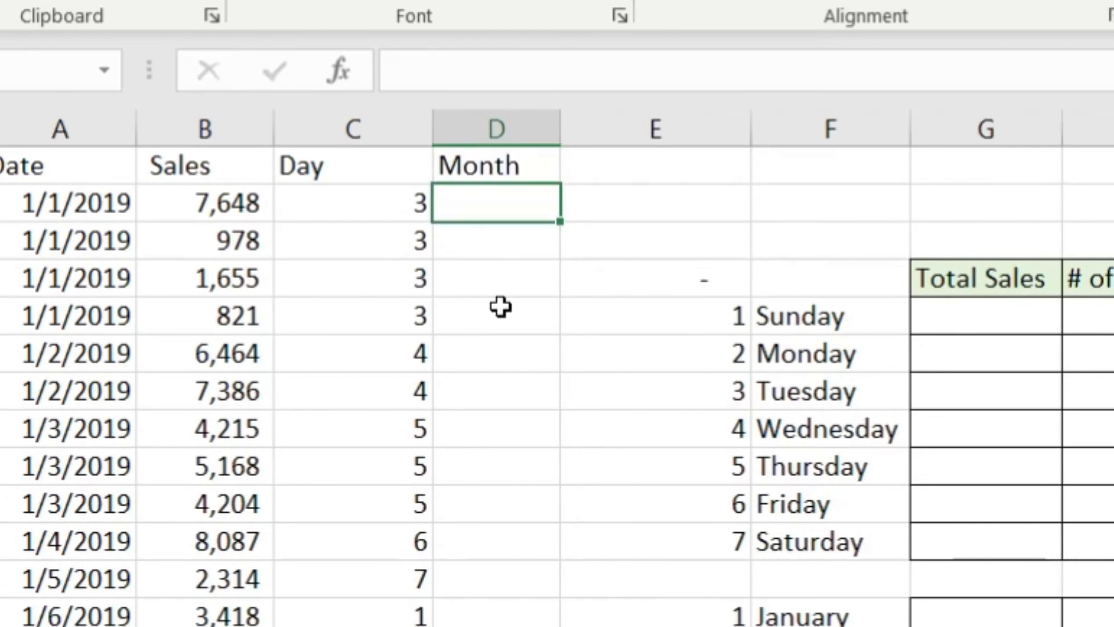
# Step: Enter the formula =MONTH(A2) in cell D2 and fill it down the Month column for all dates
pyautogui.write('=month')
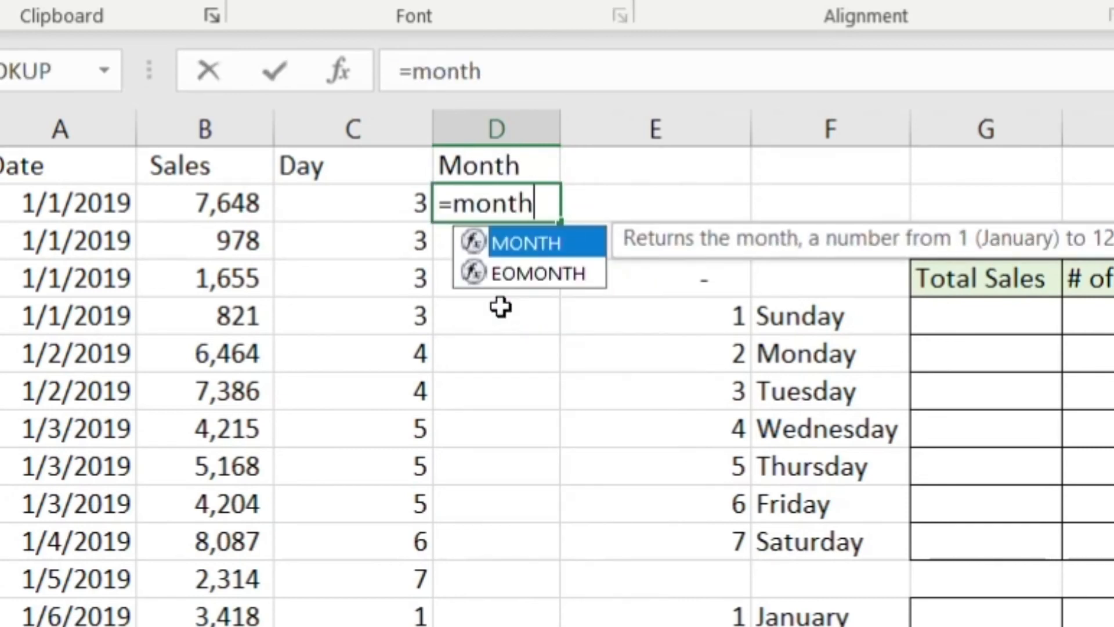
pyautogui.write('(')
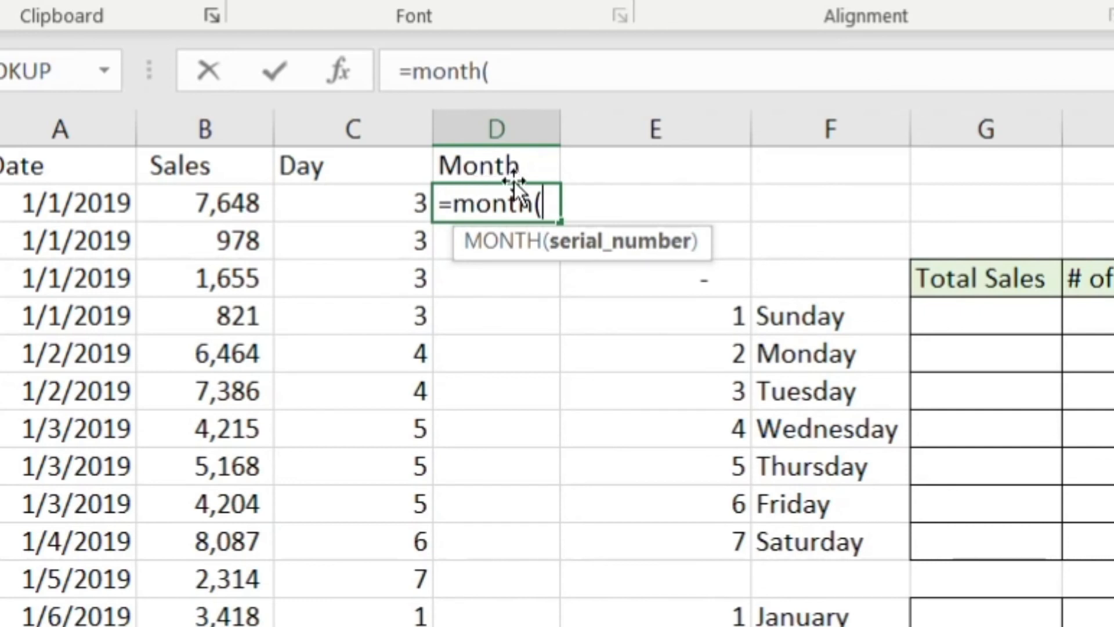
pyautogui.click(81, 203)
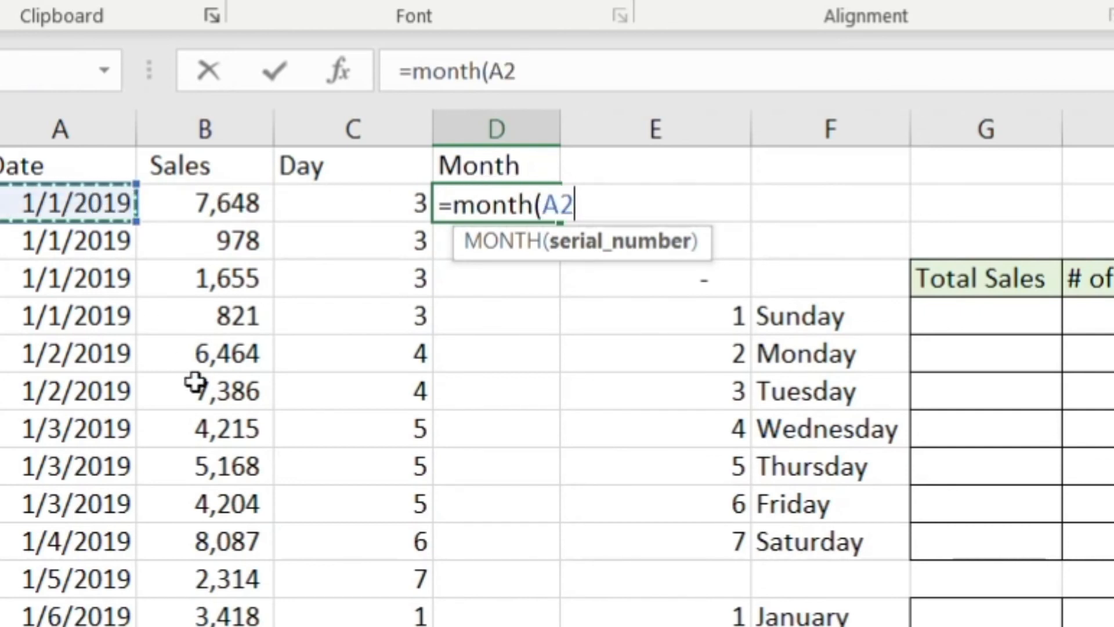
pyautogui.press('Return')
pyautogui.click(515, 200)
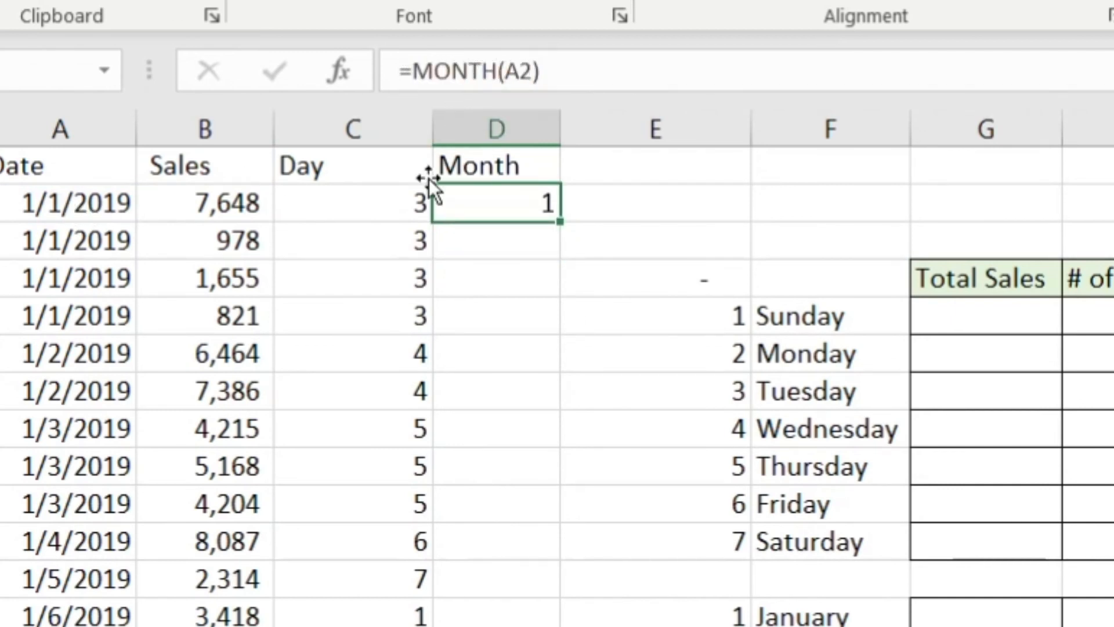
pyautogui.doubleClick(565, 223)
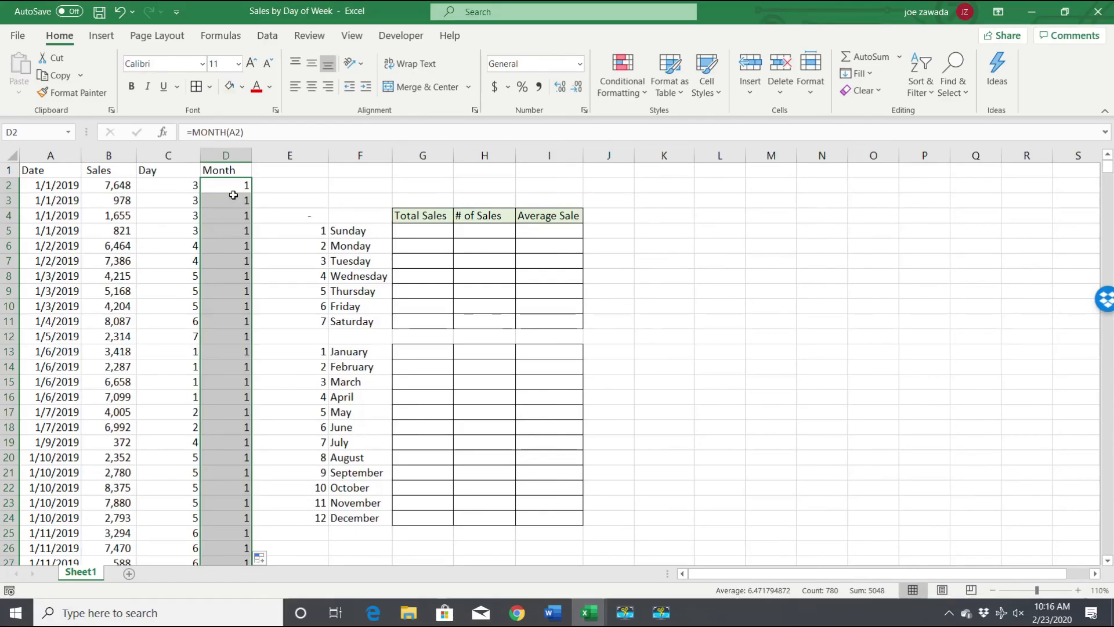
pyautogui.click(190, 267)
pyautogui.click(179, 327)
pyautogui.click(221, 295)
pyautogui.click(162, 173)
pyautogui.click(159, 227)
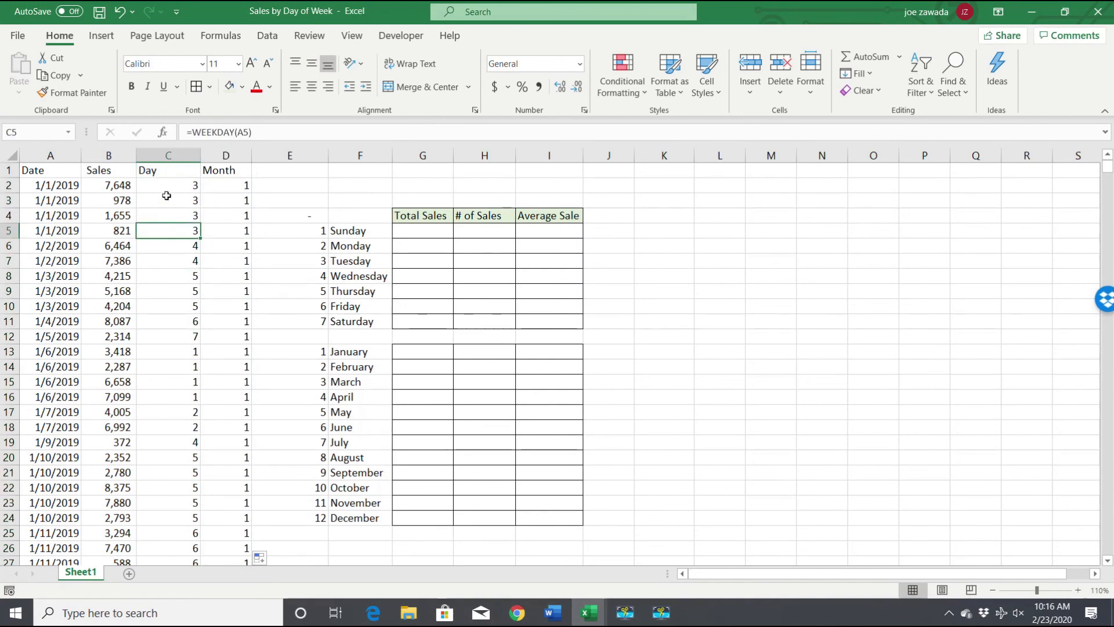
pyautogui.click(233, 229)
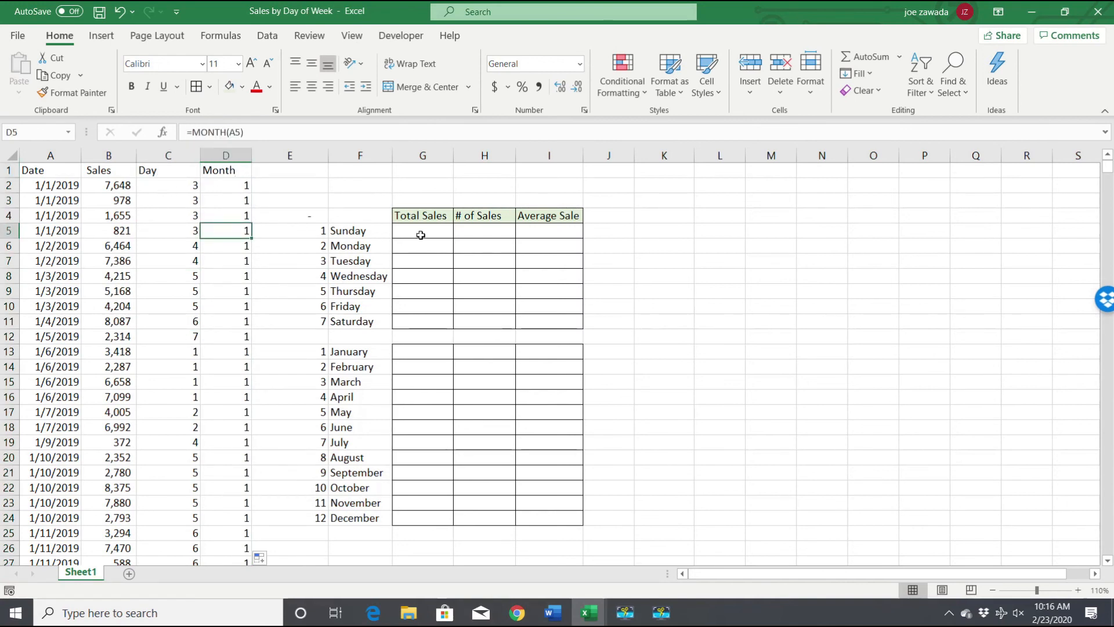
# Step: Search for the SUMIF function and insert it into Sunday's Total Sales cell, G5
pyautogui.click(421, 227)
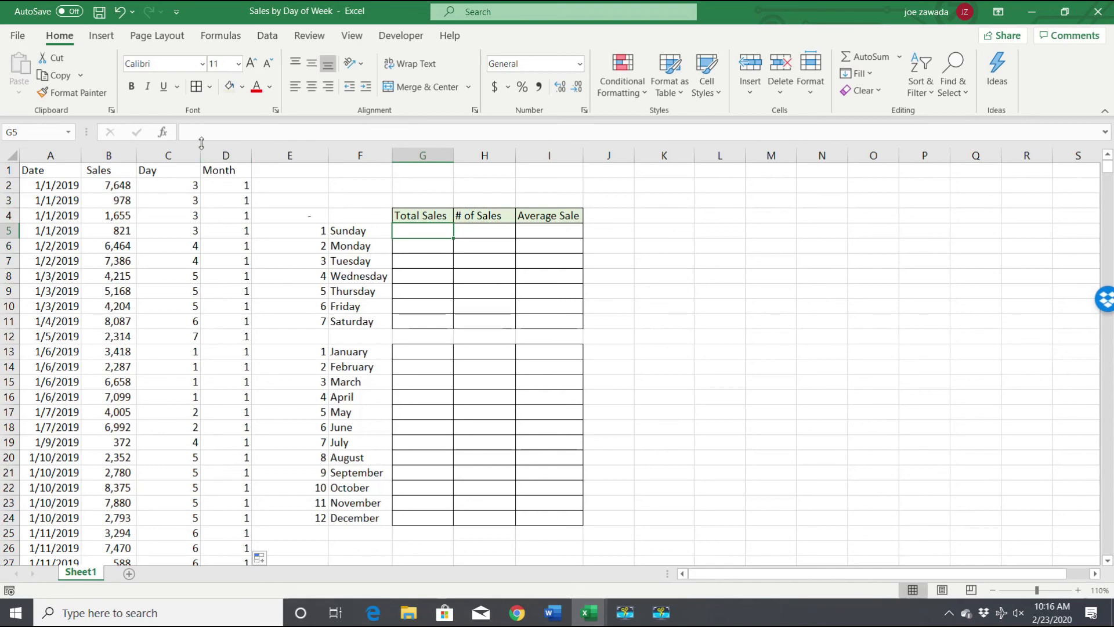
pyautogui.click(164, 134)
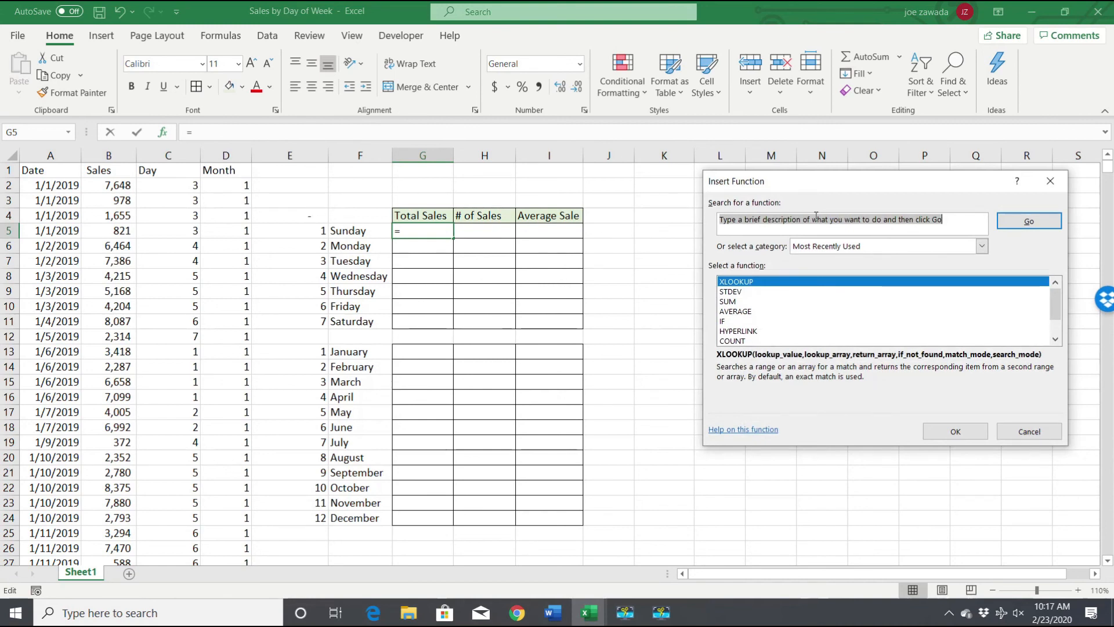
pyautogui.write('sumif')
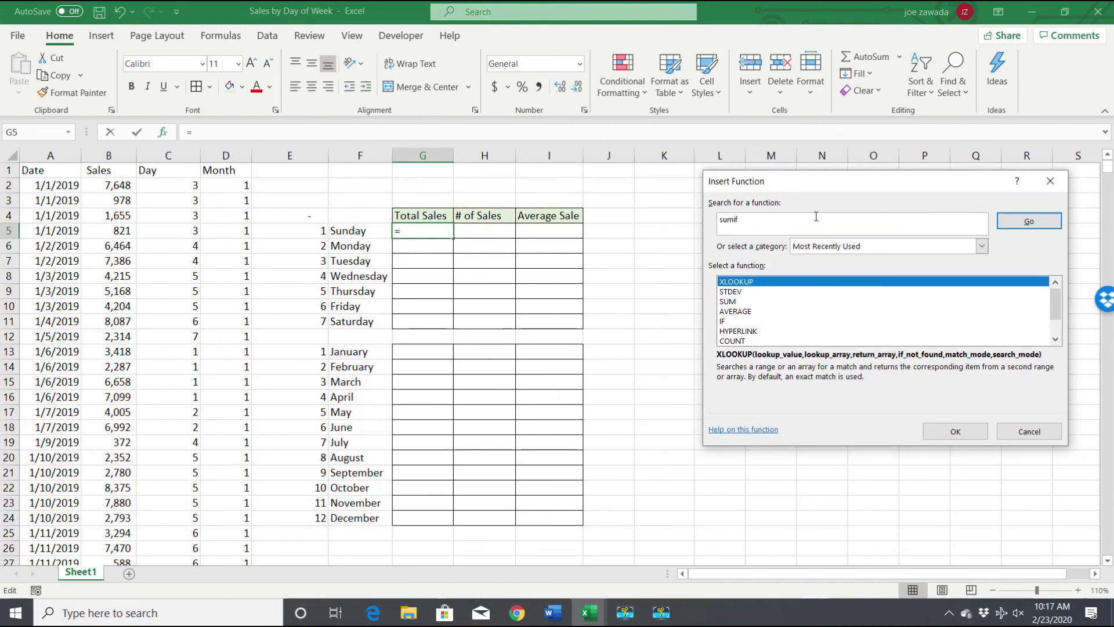
pyautogui.click(1013, 222)
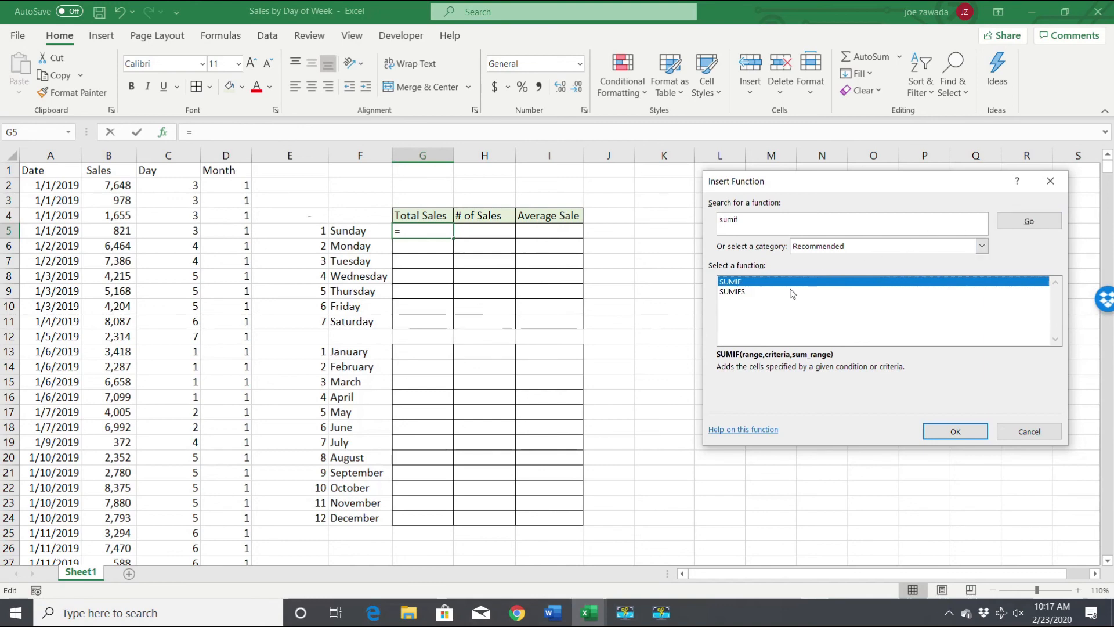
pyautogui.doubleClick(770, 282)
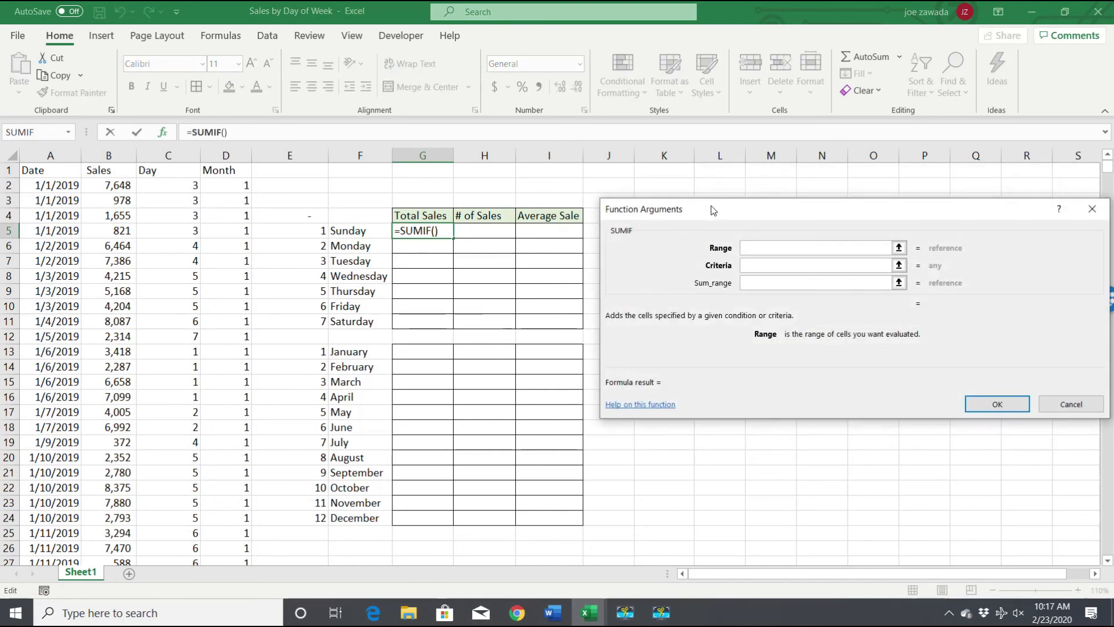
# Step: Complete Sunday's SUMIF with range C:C, criteria E5 and sum range B:B
pyautogui.moveTo(730, 219); pyautogui.dragTo(416, 291)
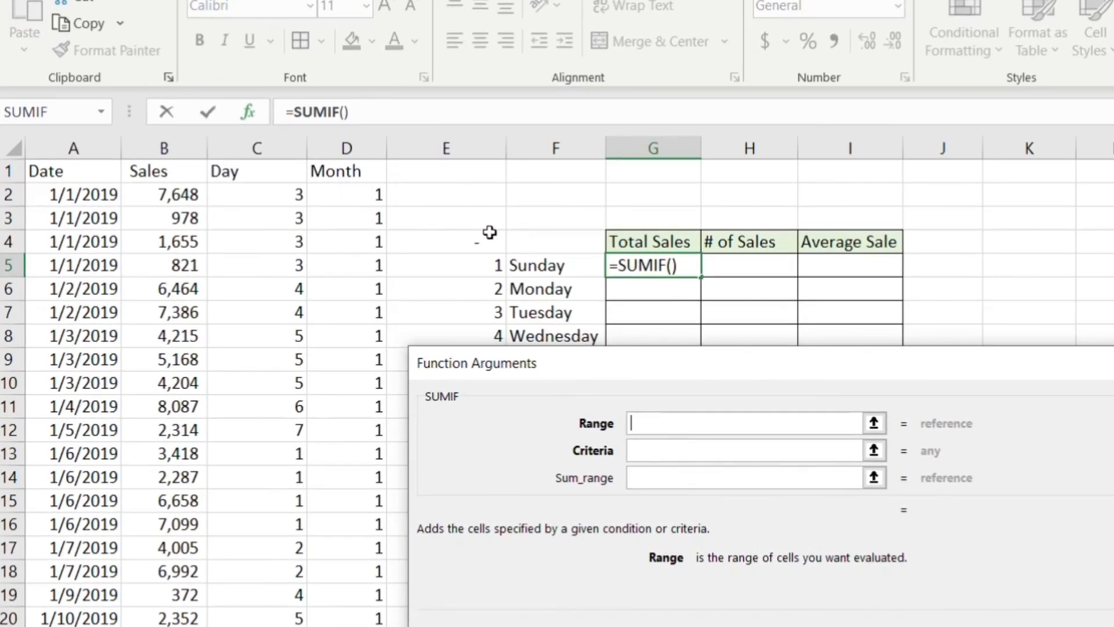
pyautogui.click(645, 447)
pyautogui.click(648, 476)
pyautogui.click(251, 145)
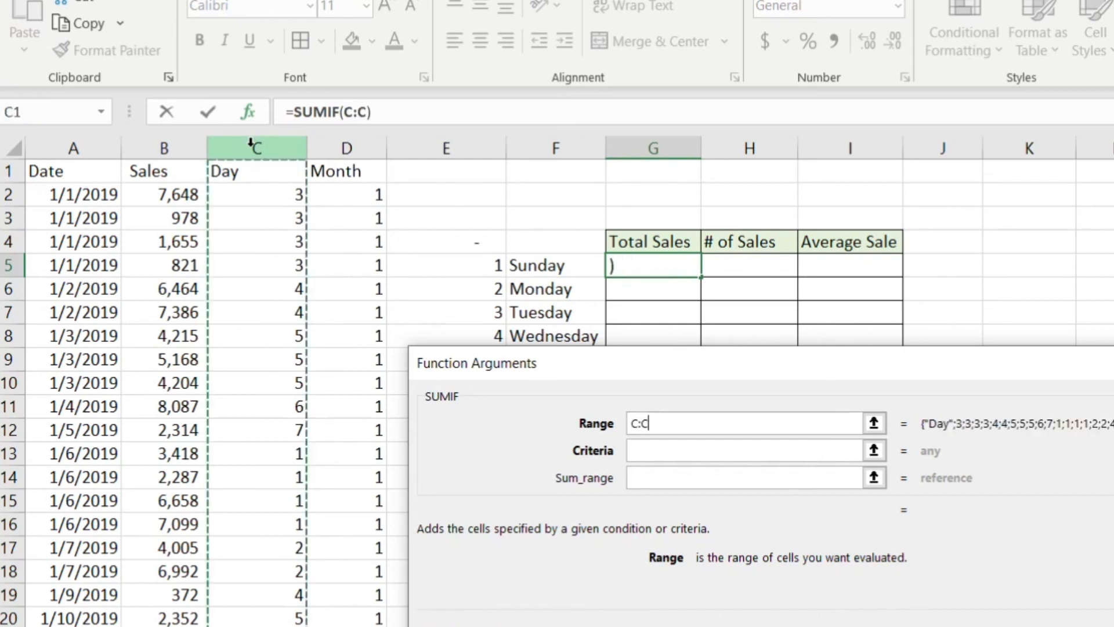
pyautogui.click(647, 450)
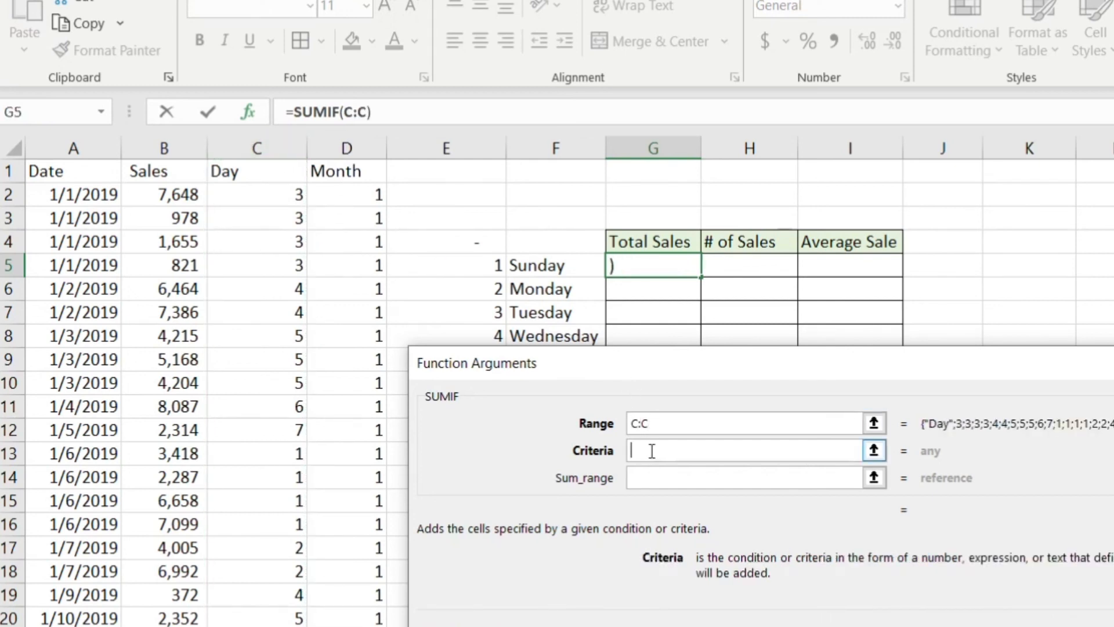
pyautogui.click(474, 268)
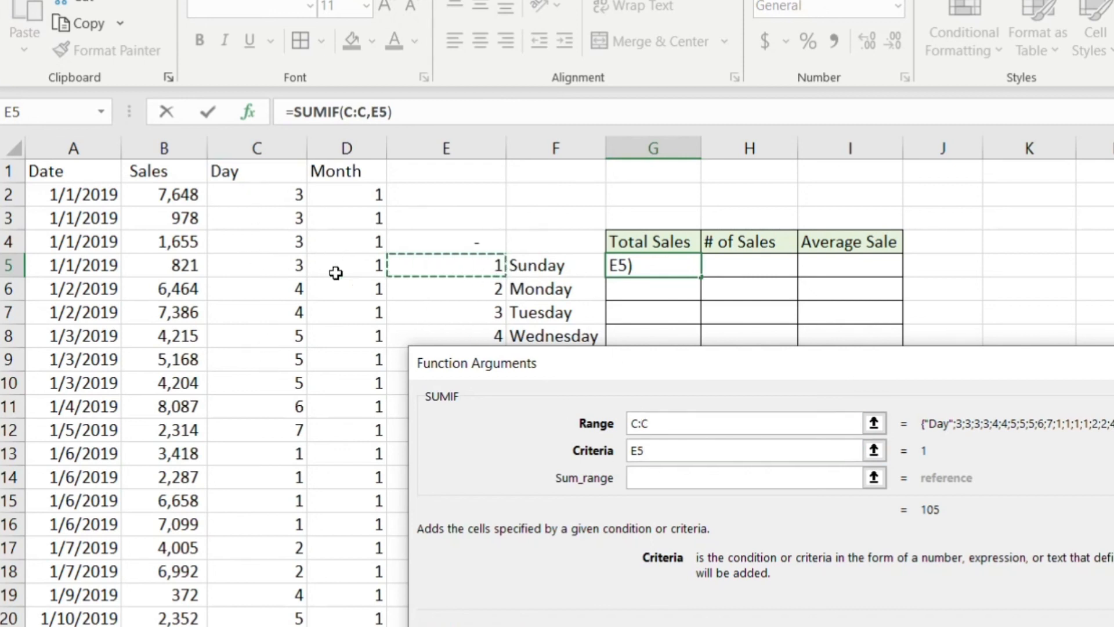
pyautogui.click(666, 481)
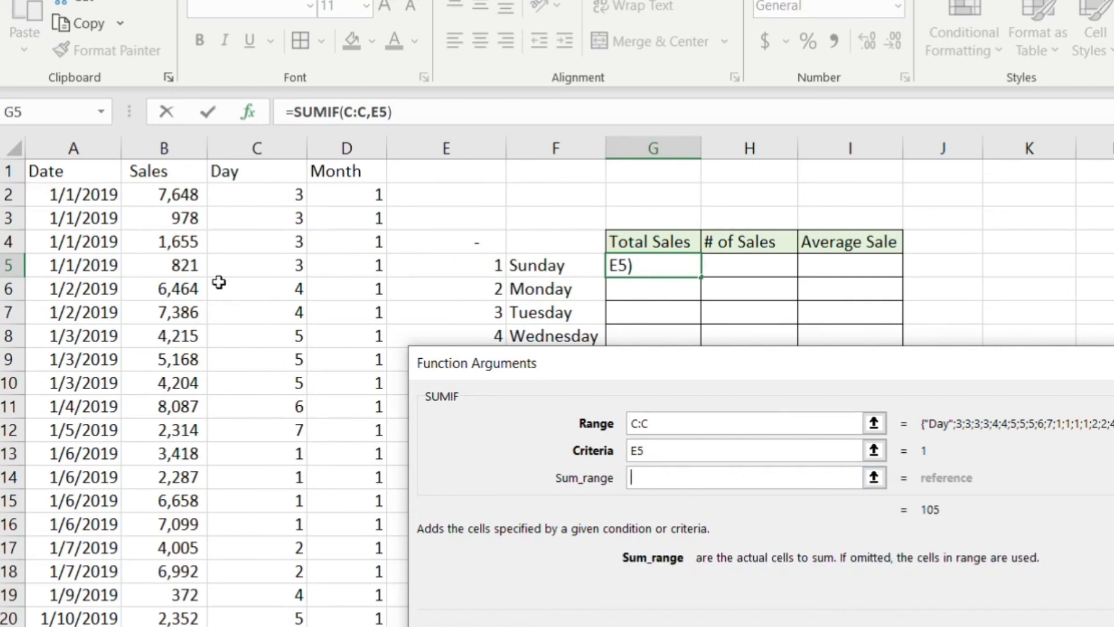
pyautogui.click(156, 148)
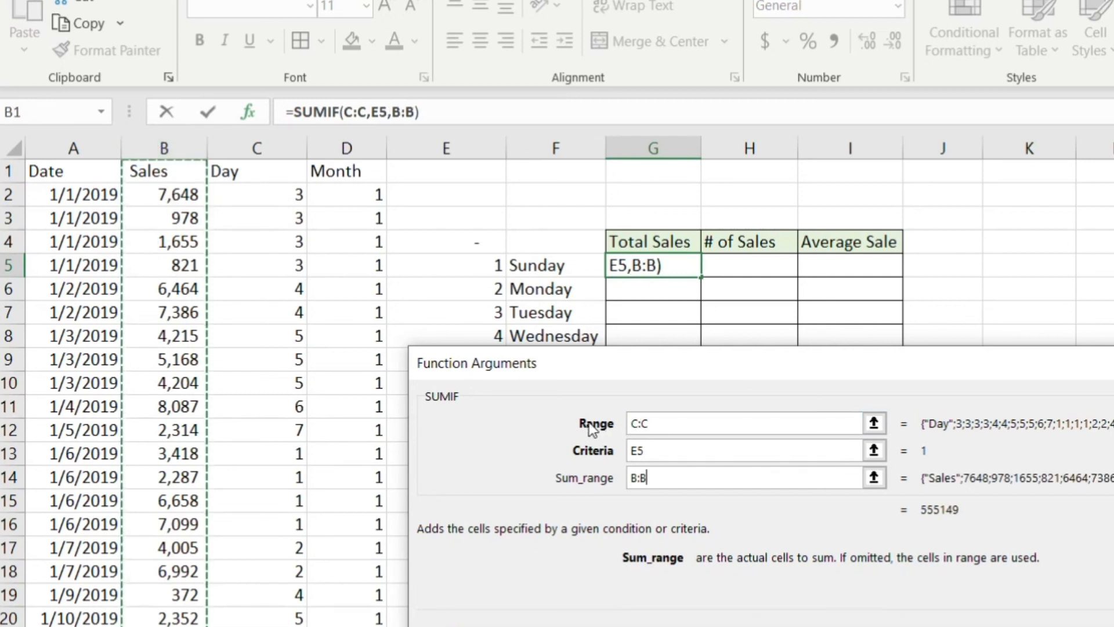
pyautogui.click(634, 423)
pyautogui.press('Return')
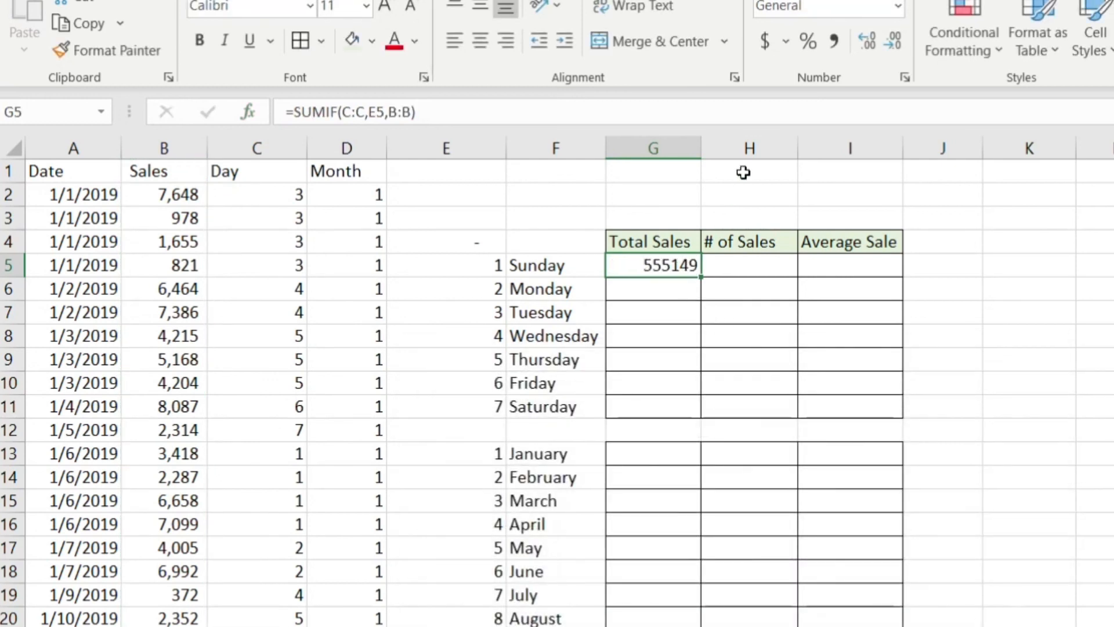
# Step: Format Sunday's total in G5 with a comma separator and no decimals, and autofit column G
pyautogui.click(834, 41)
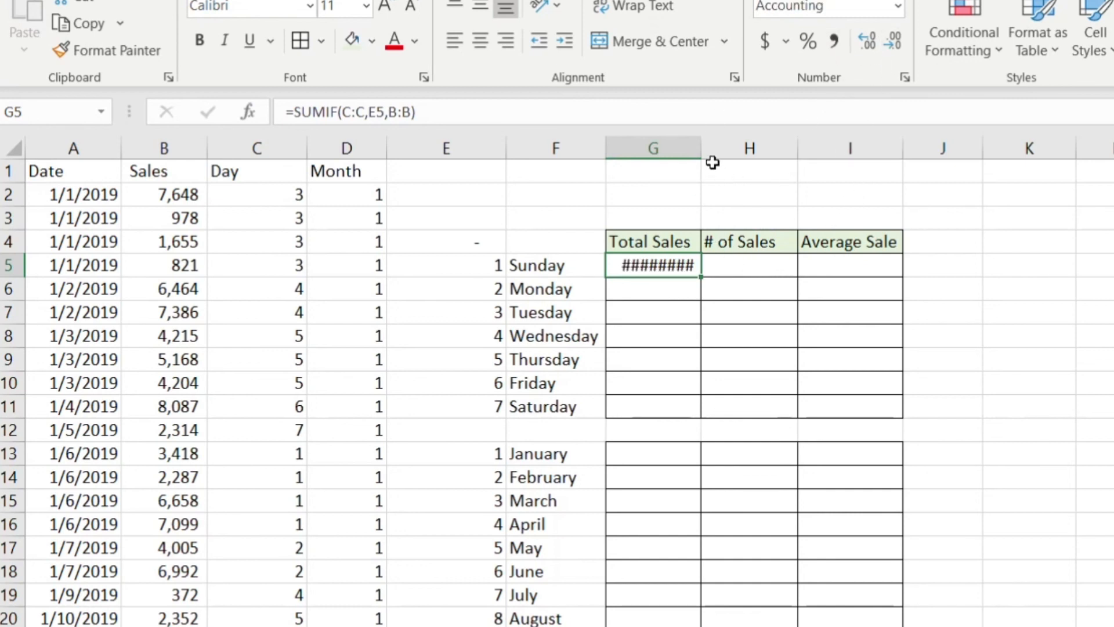
pyautogui.doubleClick(702, 149)
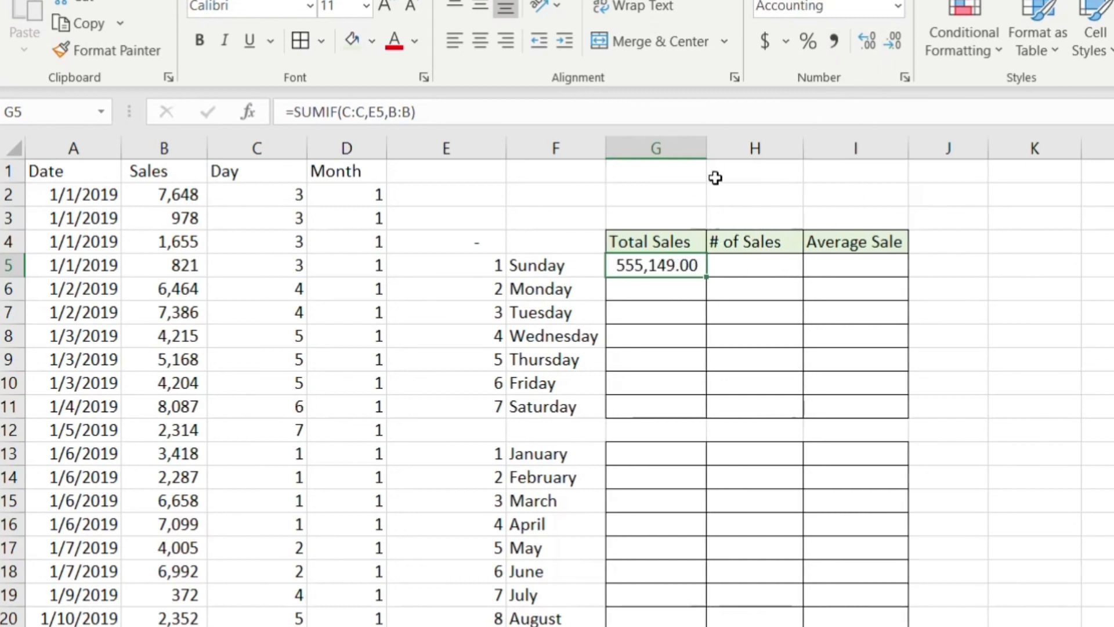
pyautogui.click(896, 51)
pyautogui.click(896, 51)
# Step: Fill the SUMIF formula from G5 down to Saturday in G11 and check the copied formulas
pyautogui.moveTo(704, 283); pyautogui.dragTo(699, 419)
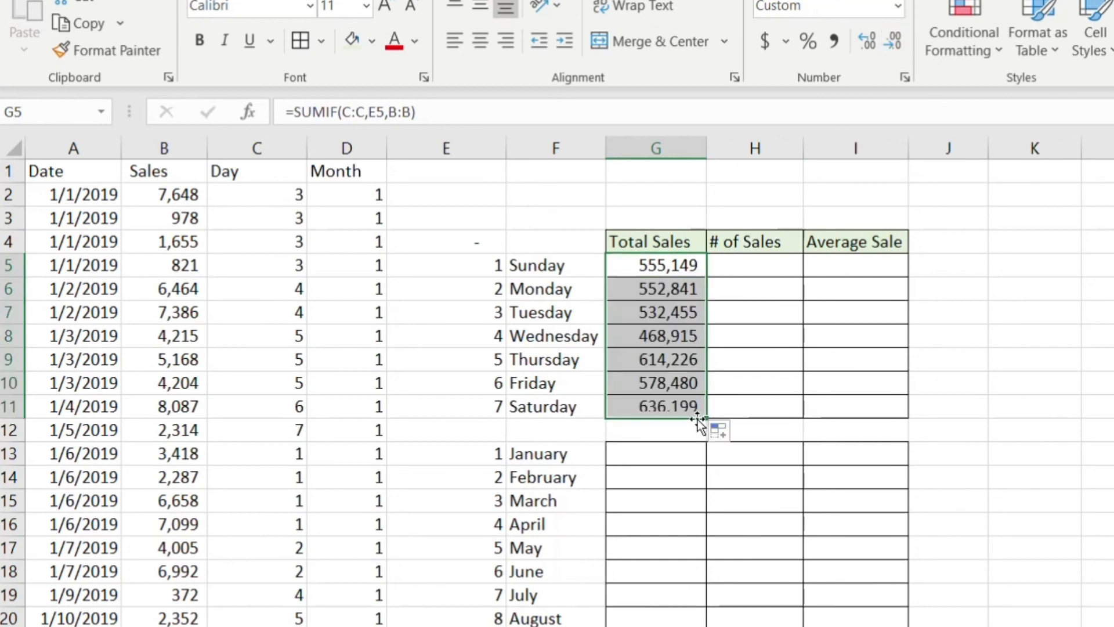
pyautogui.click(651, 356)
pyautogui.click(654, 293)
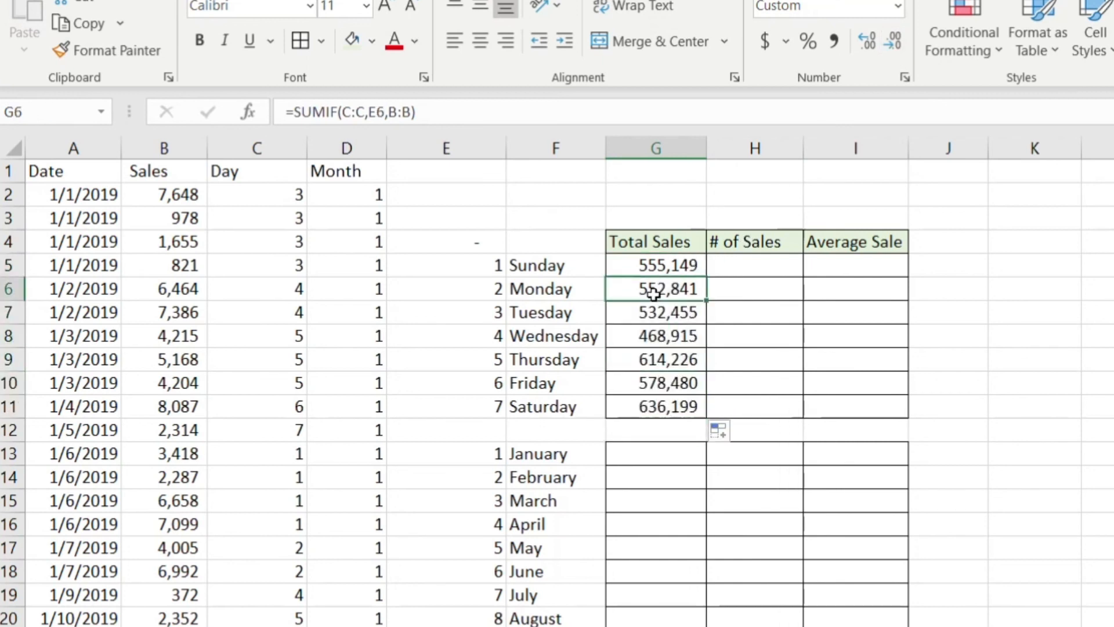
pyautogui.click(656, 378)
pyautogui.click(654, 405)
pyautogui.click(654, 314)
pyautogui.click(660, 268)
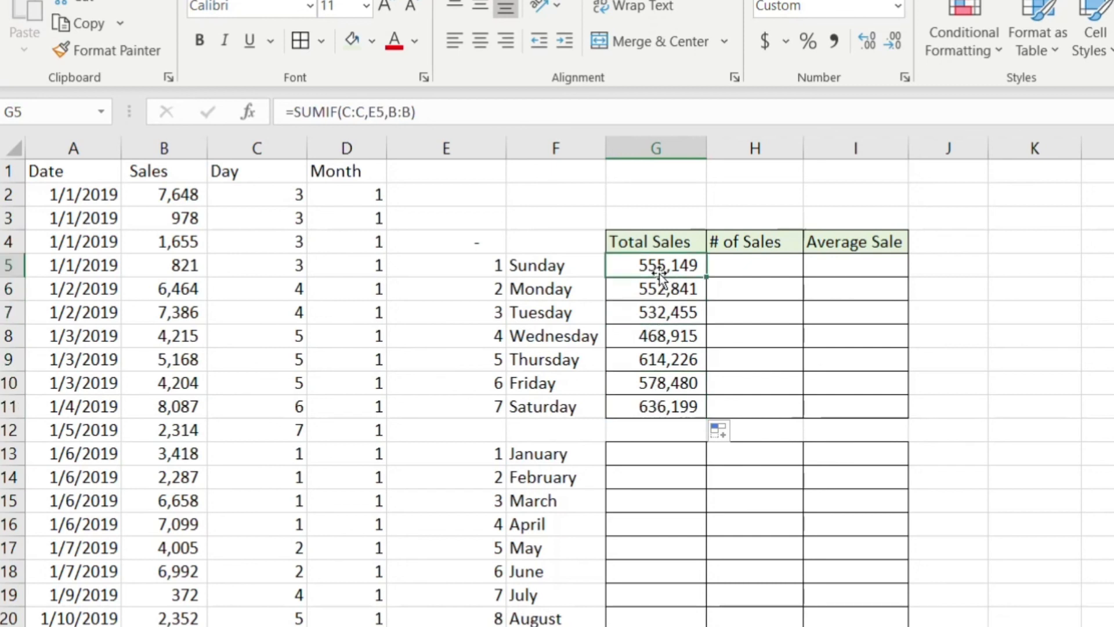
# Step: Enter the formula =COUNTIF(C:C,E5) in Sunday's # of Sales cell, H5, and fill it down to Saturday in H11
pyautogui.click(771, 265)
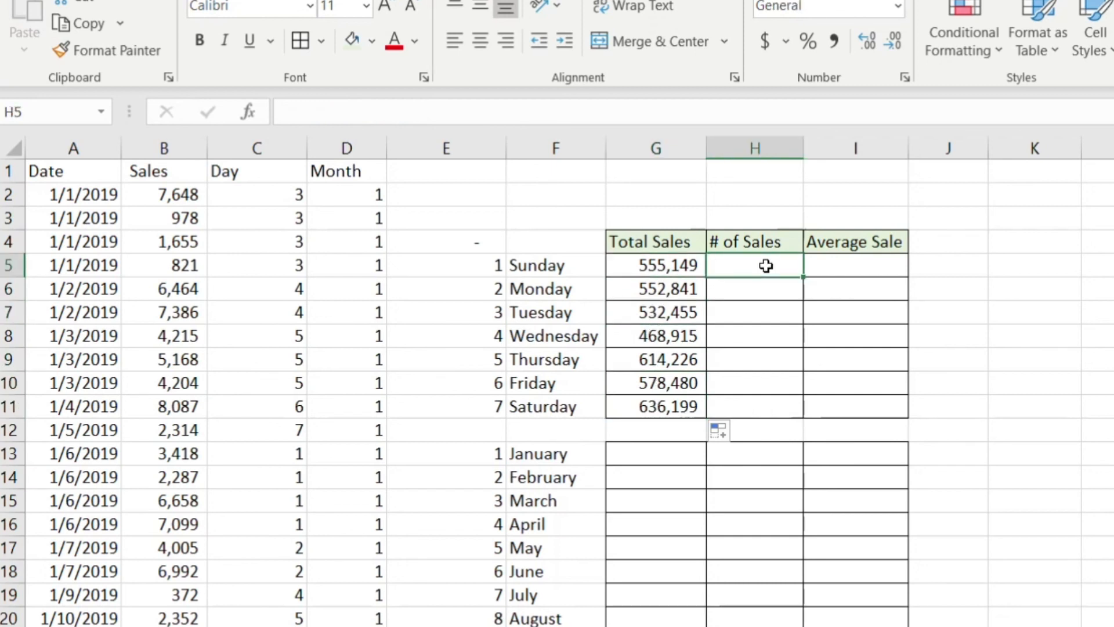
pyautogui.click(327, 112)
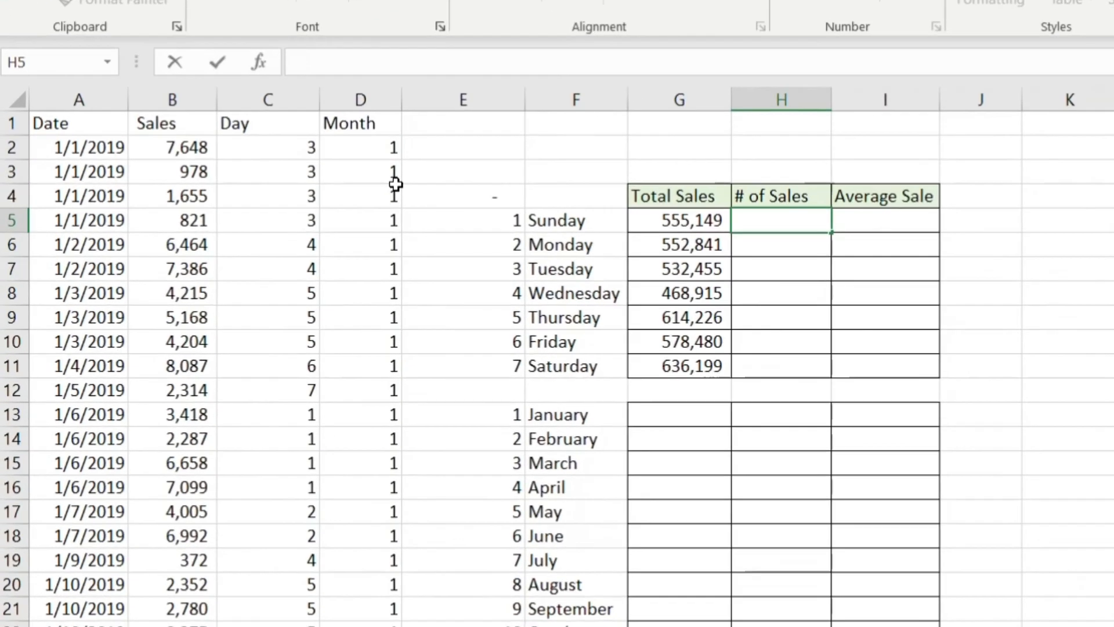
pyautogui.write('=')
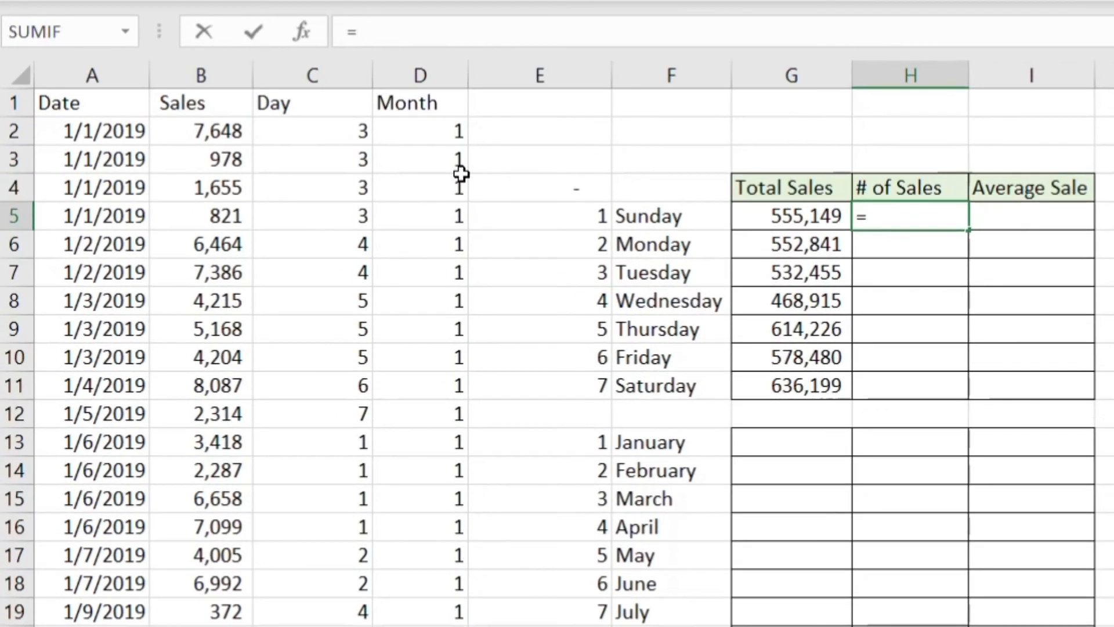
pyautogui.write('countif')
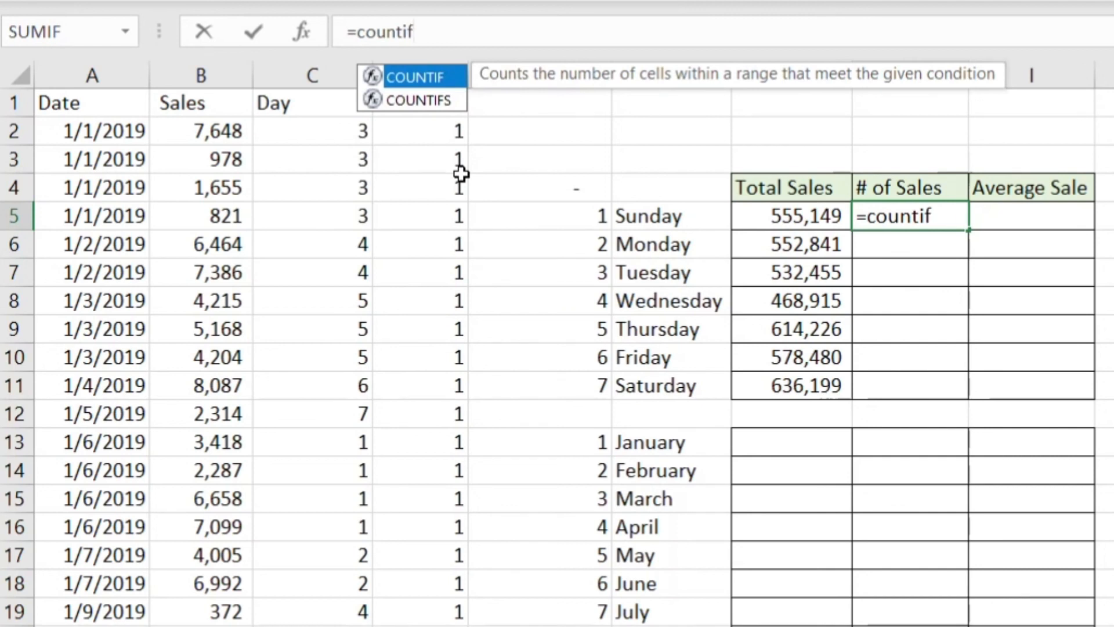
pyautogui.write('(')
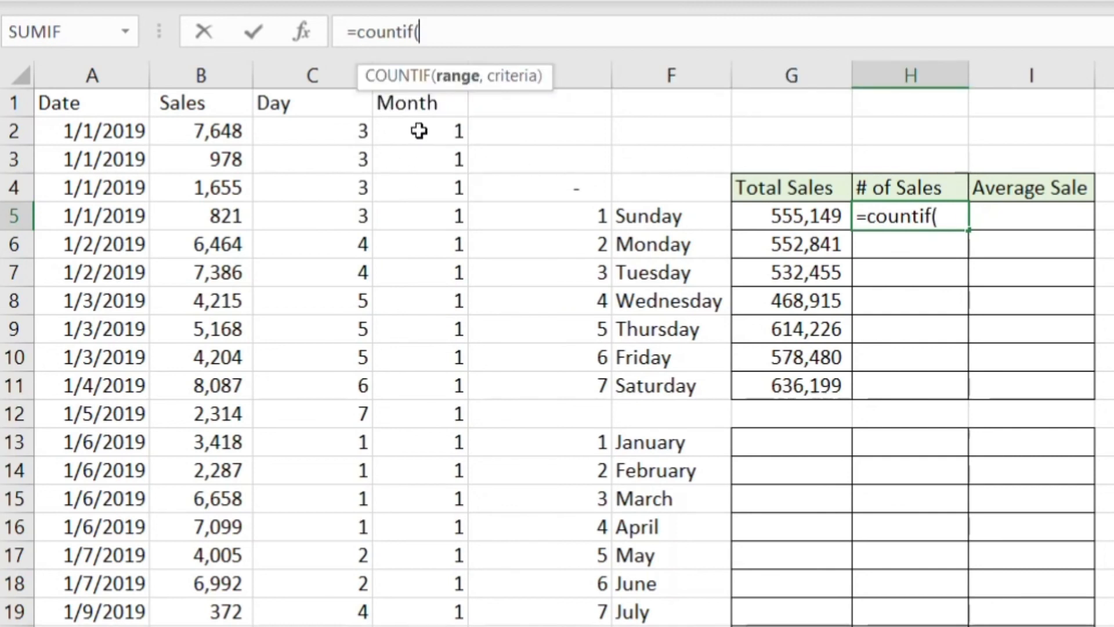
pyautogui.click(312, 76)
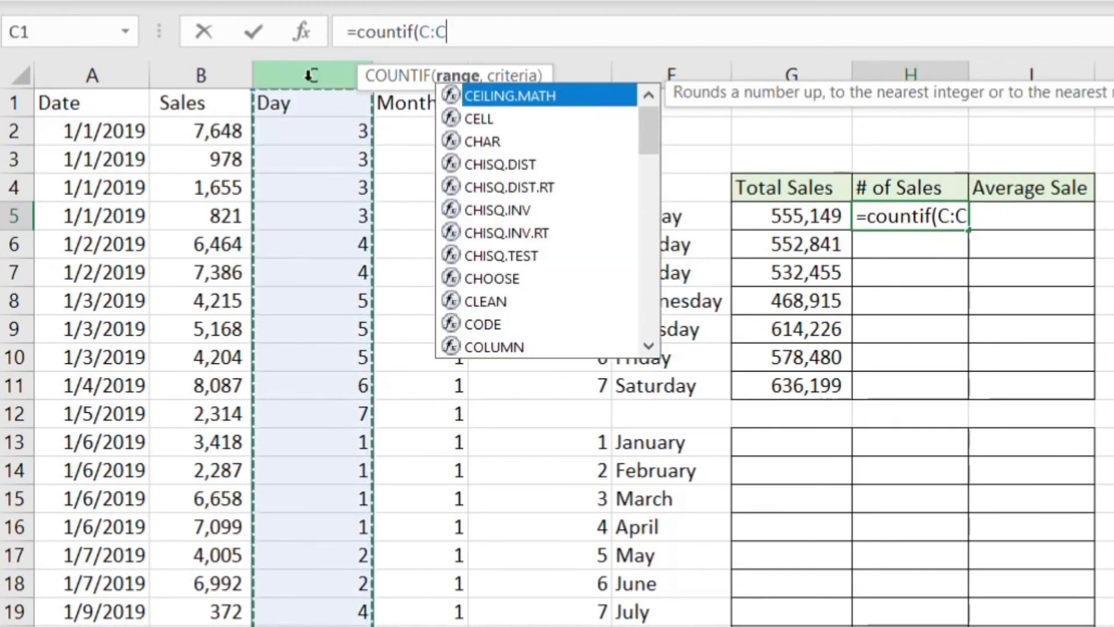
pyautogui.write(',')
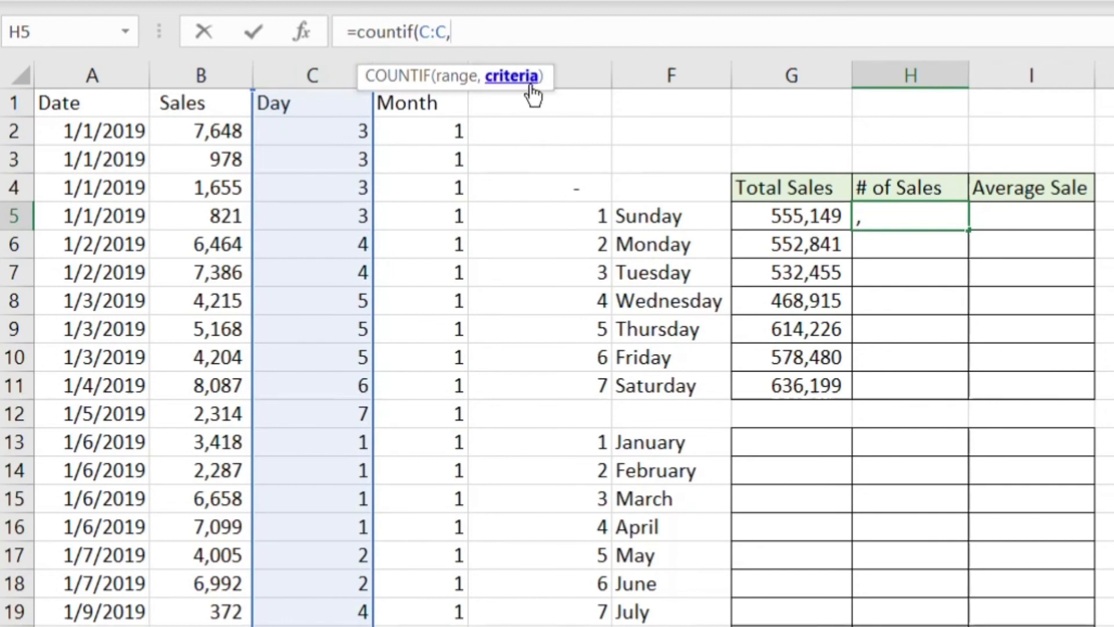
pyautogui.click(565, 216)
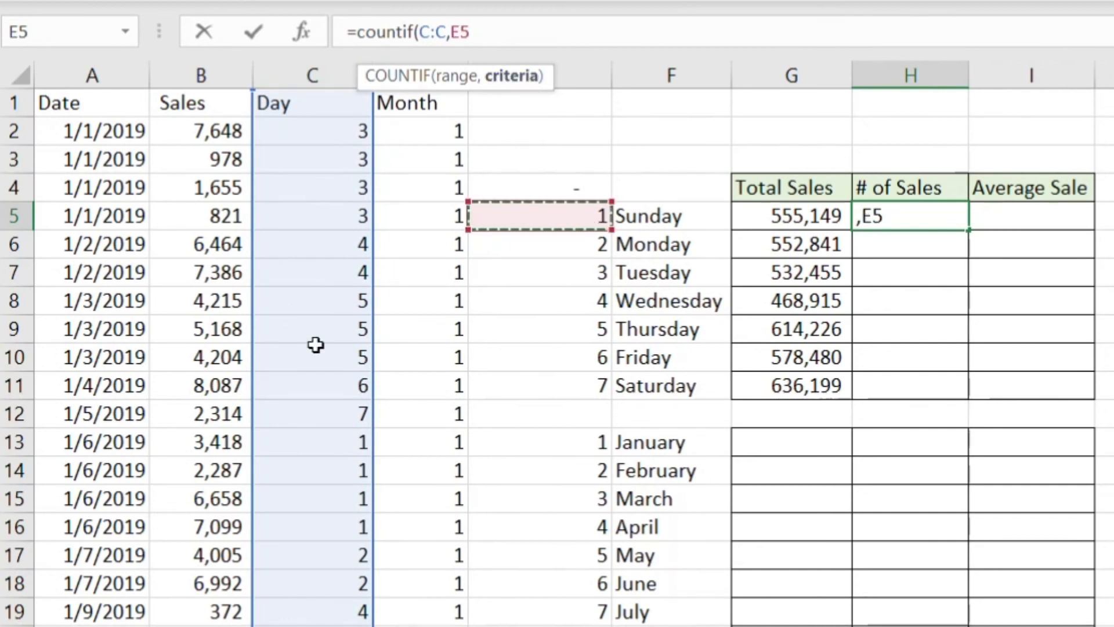
pyautogui.press('Return')
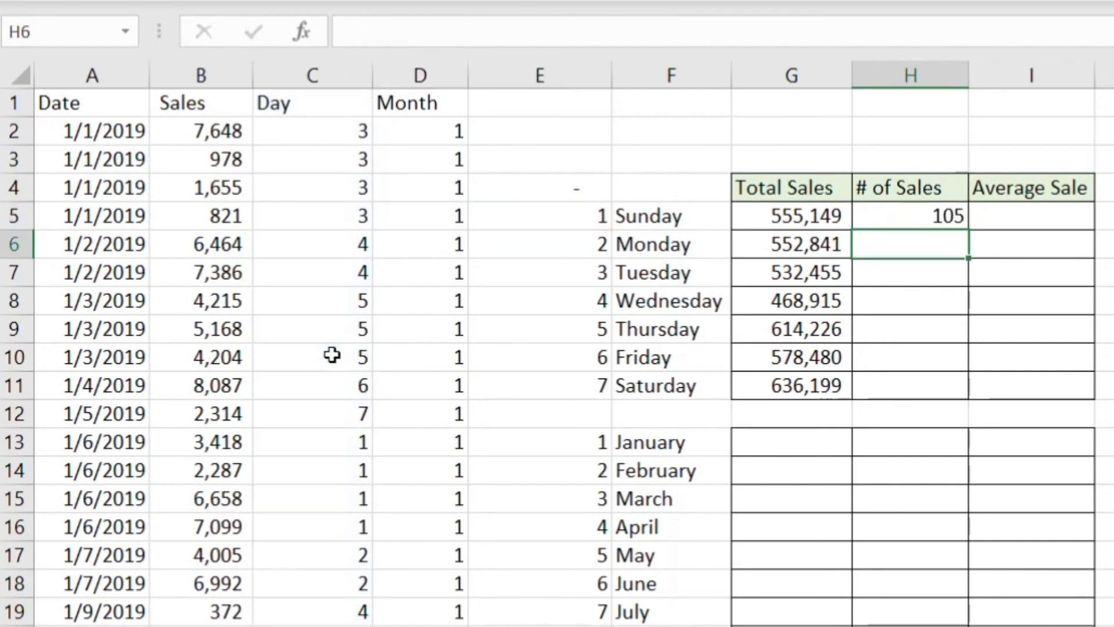
pyautogui.moveTo(968, 230); pyautogui.dragTo(969, 398)
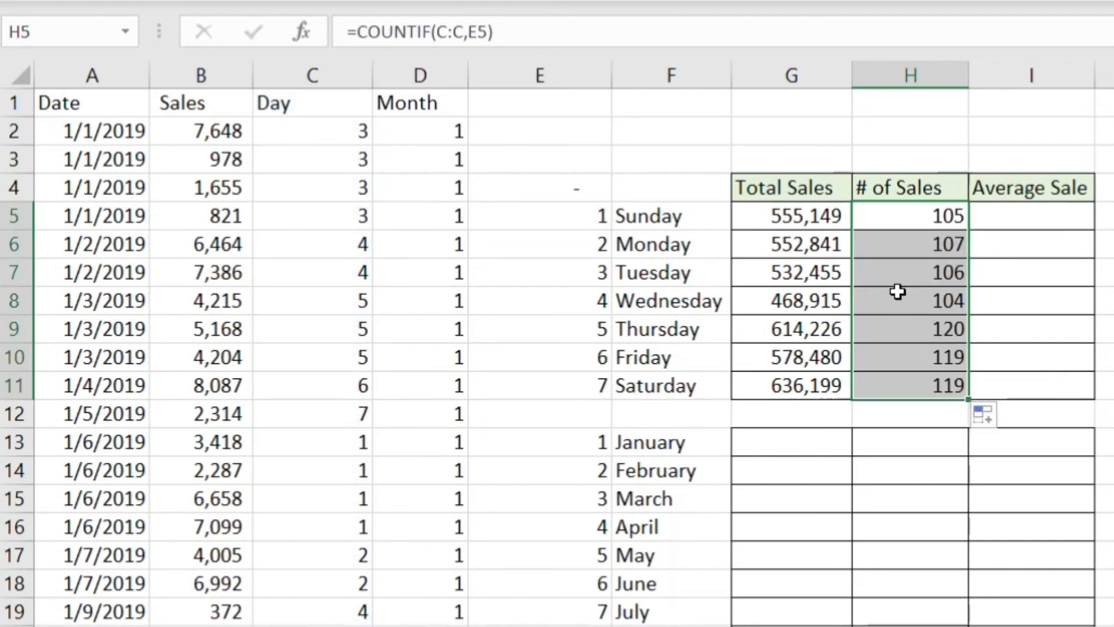
# Step: Examine the COUNTIF formulas in the weekday cells of the # of Sales column
pyautogui.press('Down')
pyautogui.press('Down')
pyautogui.press('Down')
pyautogui.press('Down')
pyautogui.press('Down')
pyautogui.press('Down')
pyautogui.press('Up')
pyautogui.press('Up')
pyautogui.press('Up')
pyautogui.press('Up')
pyautogui.press('Up')
pyautogui.press('Up')
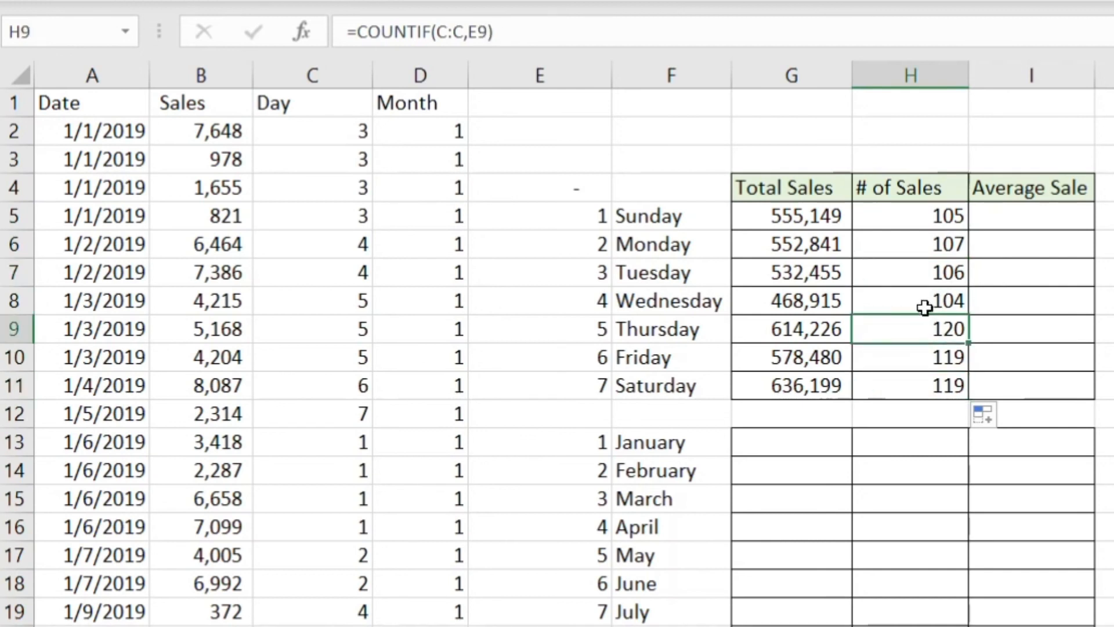
# Step: Enter the formula =G5/H5 in Sunday's Average Sale cell, I5, and fill it down to Saturday in I11
pyautogui.click(1027, 219)
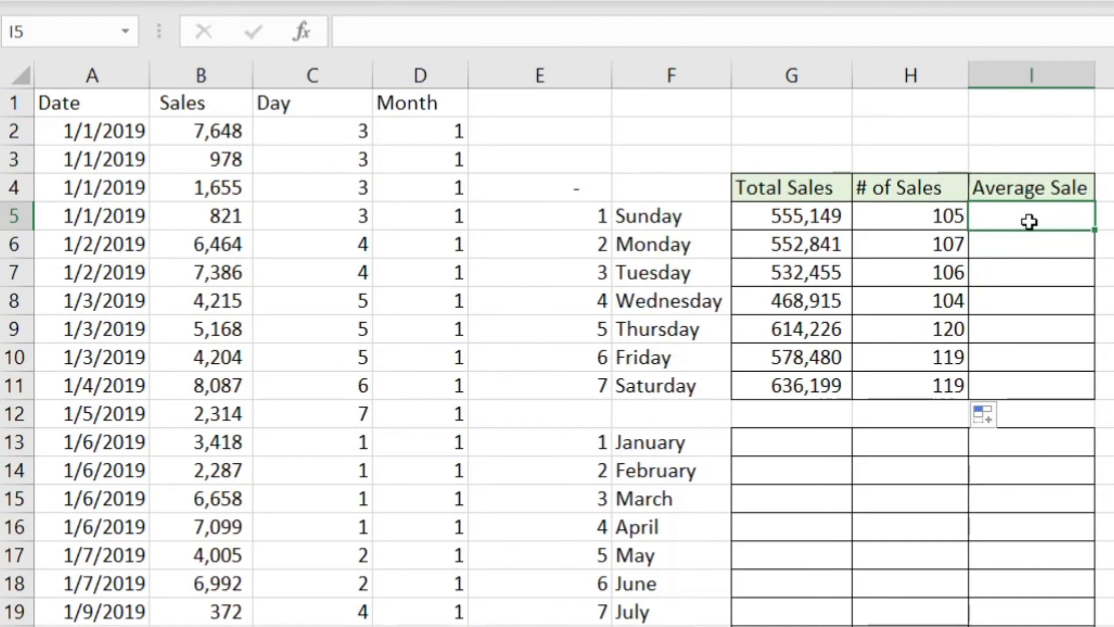
pyautogui.write('=')
pyautogui.click(811, 214)
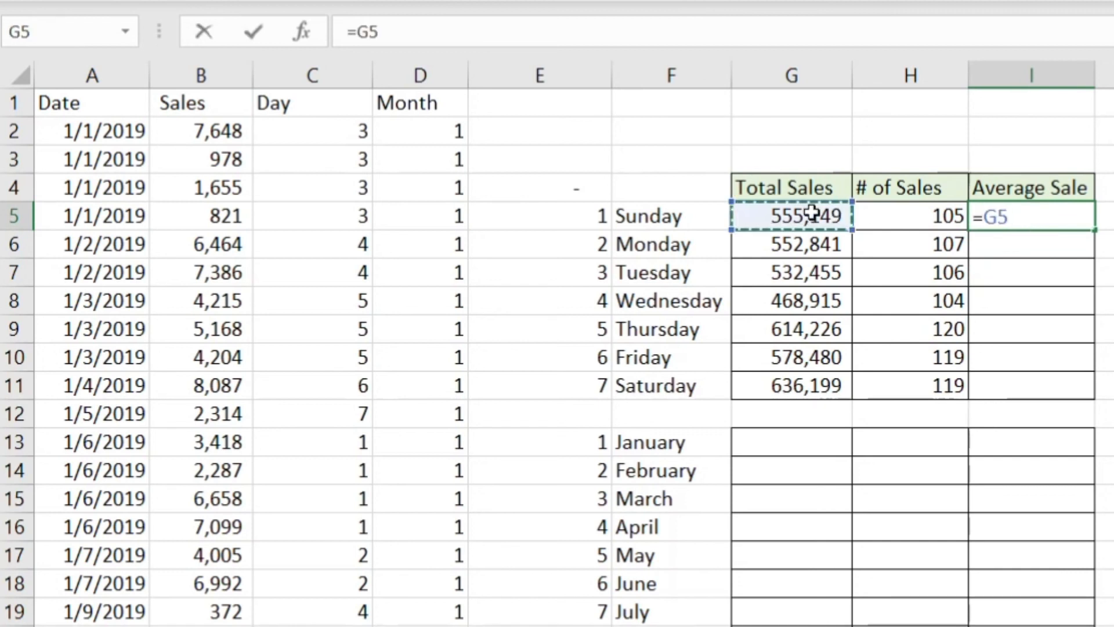
pyautogui.write('/')
pyautogui.click(896, 214)
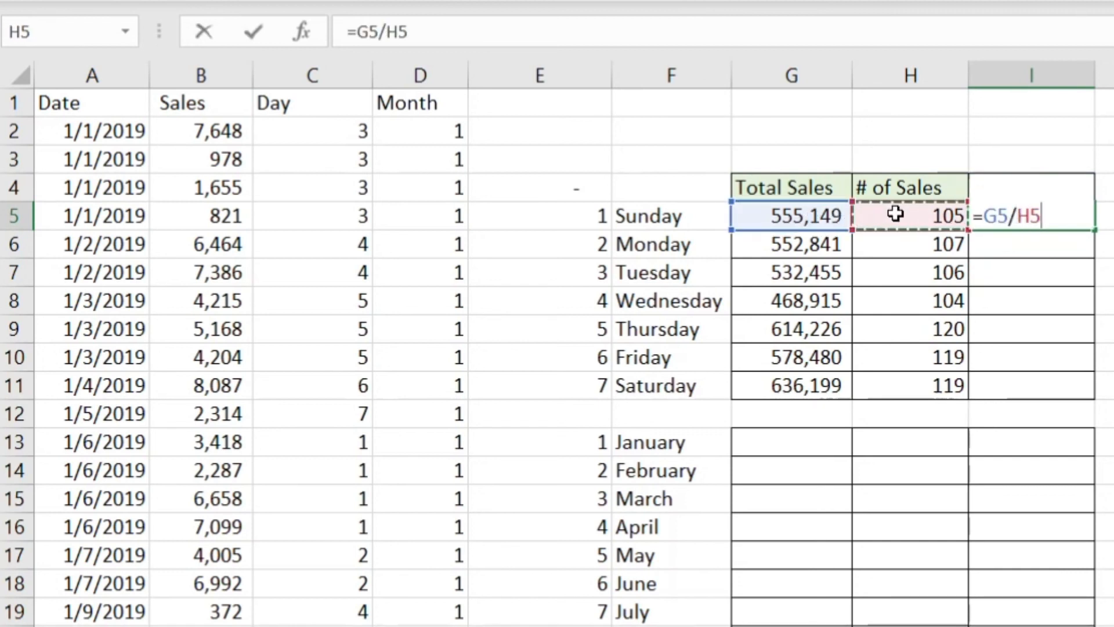
pyautogui.press('Return')
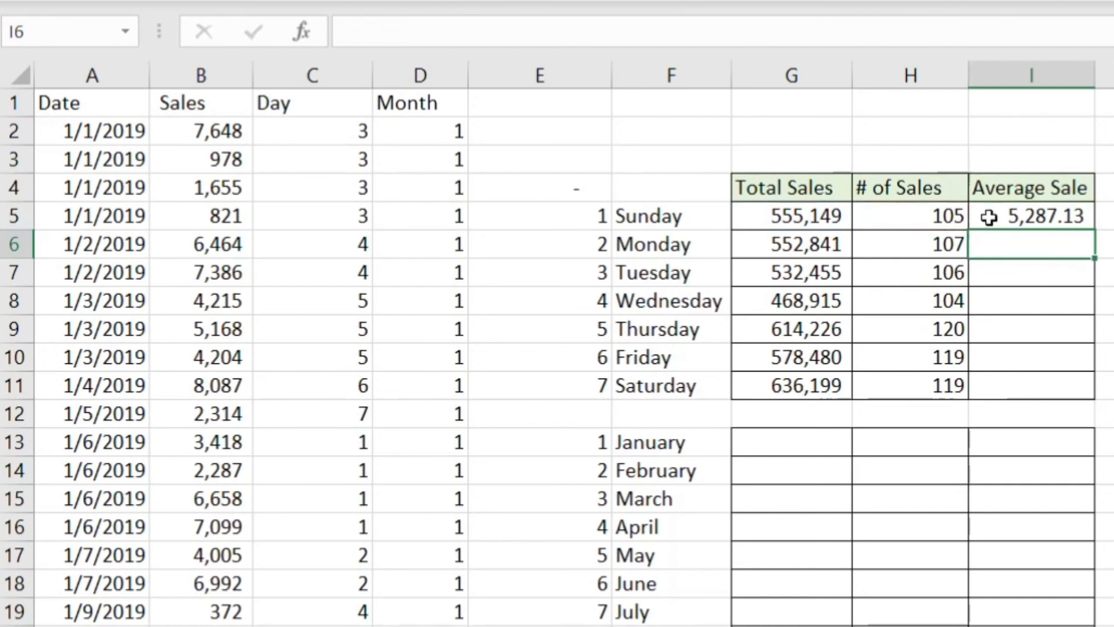
pyautogui.click(1074, 216)
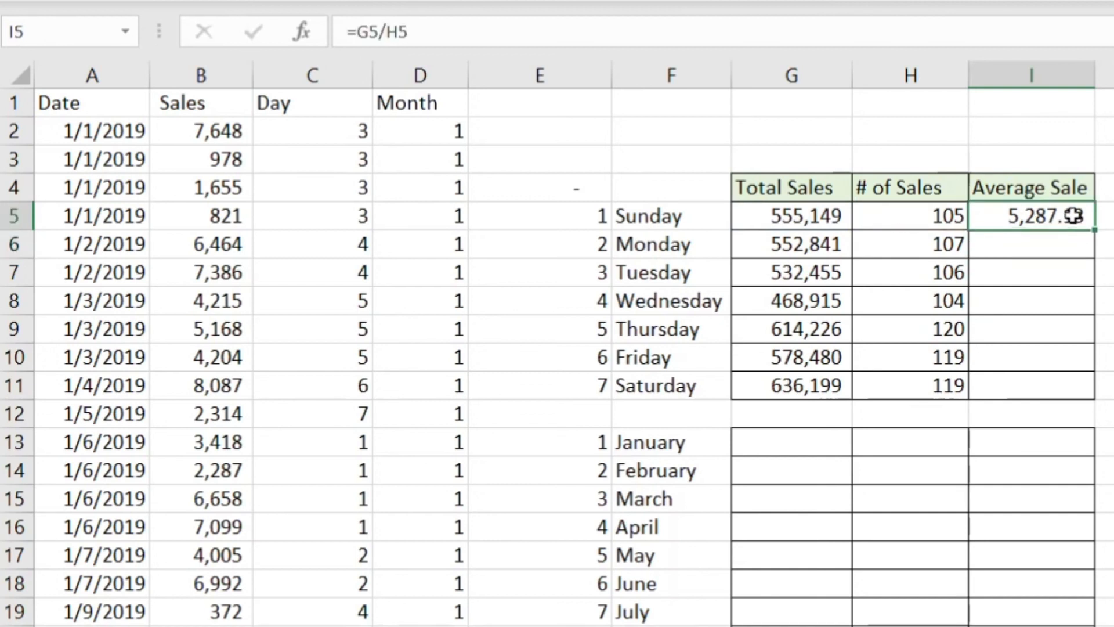
pyautogui.moveTo(1095, 230); pyautogui.dragTo(1101, 405)
# Step: Examine the weekday averages against their totals and counts, and review the Sales and Day source columns
pyautogui.click(1039, 257)
pyautogui.click(1038, 302)
pyautogui.click(1037, 349)
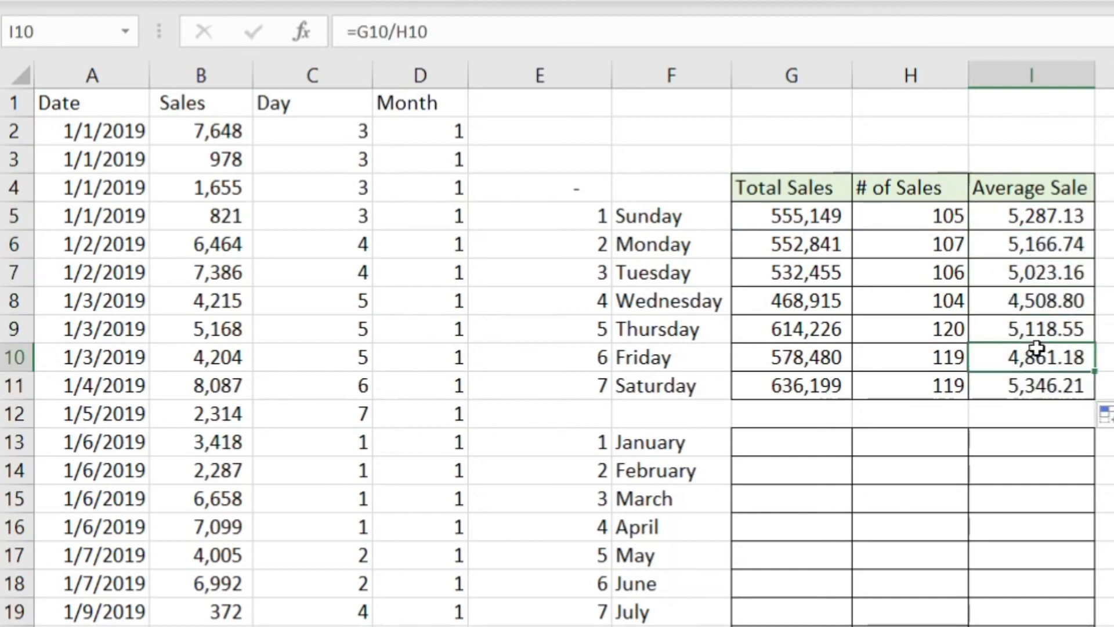
pyautogui.click(810, 279)
pyautogui.click(885, 293)
pyautogui.click(1024, 293)
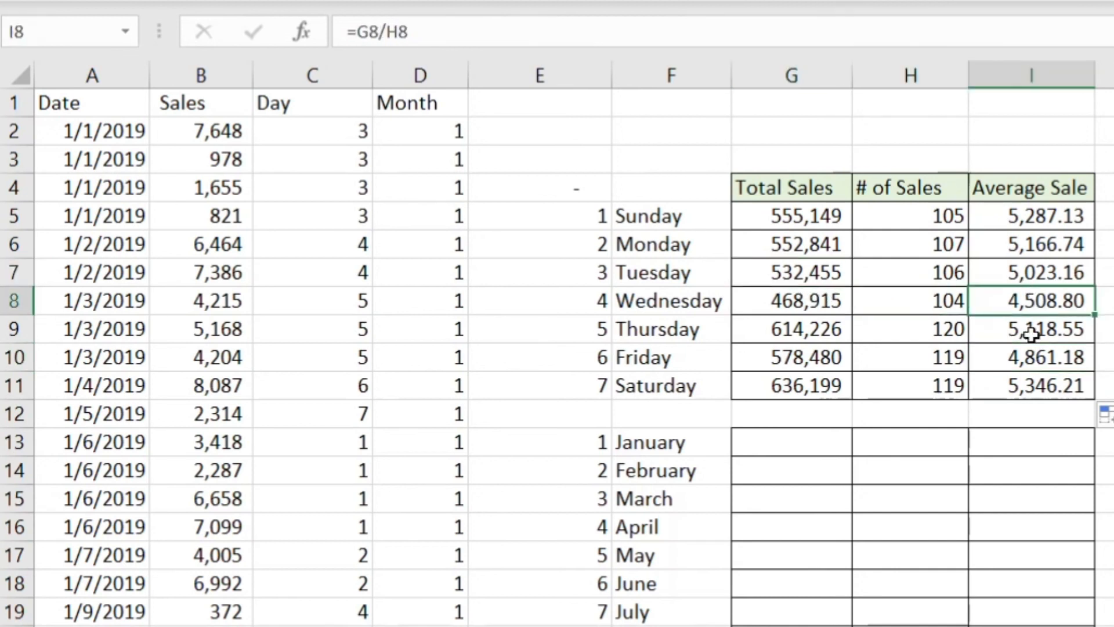
pyautogui.click(1031, 357)
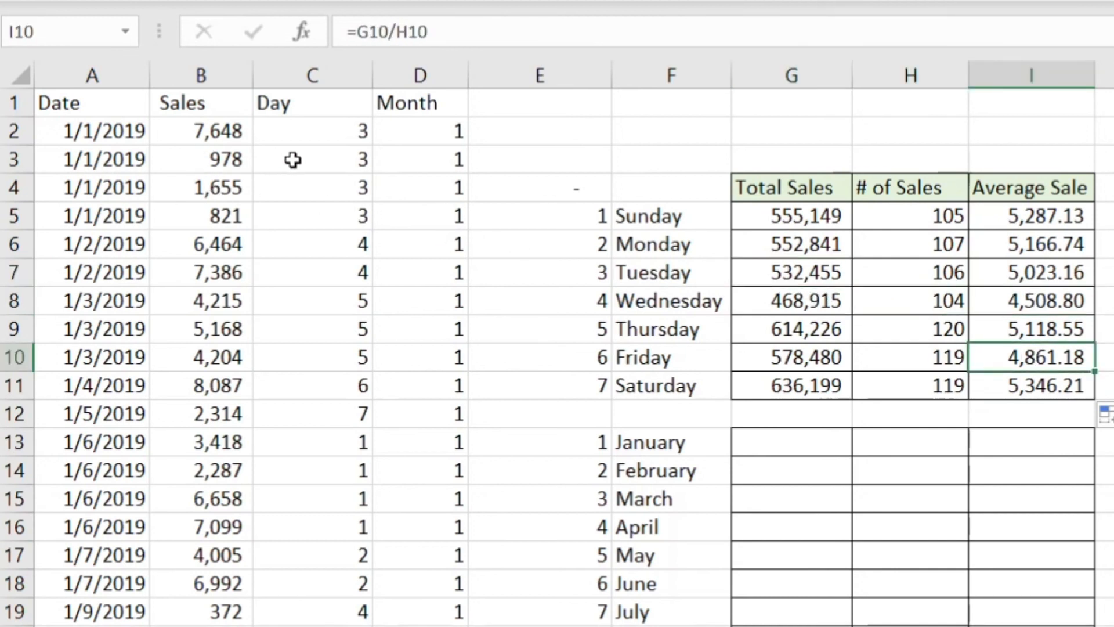
pyautogui.click(194, 179)
pyautogui.click(257, 250)
pyautogui.click(191, 181)
pyautogui.click(316, 187)
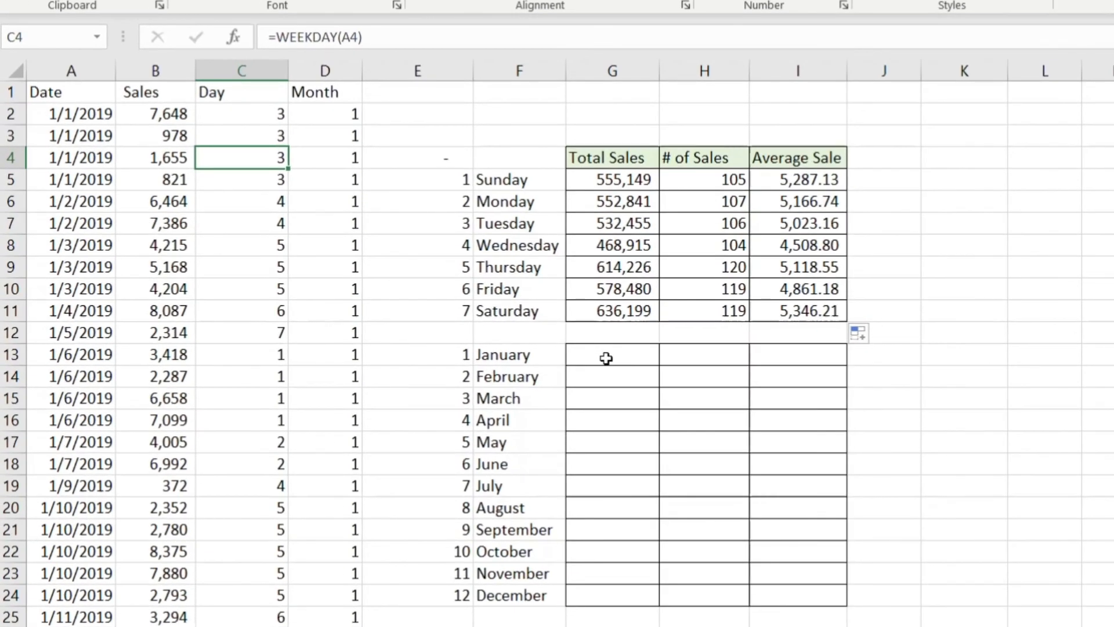
# Step: Enter the formula =SUMIF(D:D,E13,B:B) in January's Total Sales cell, G13
pyautogui.click(780, 443)
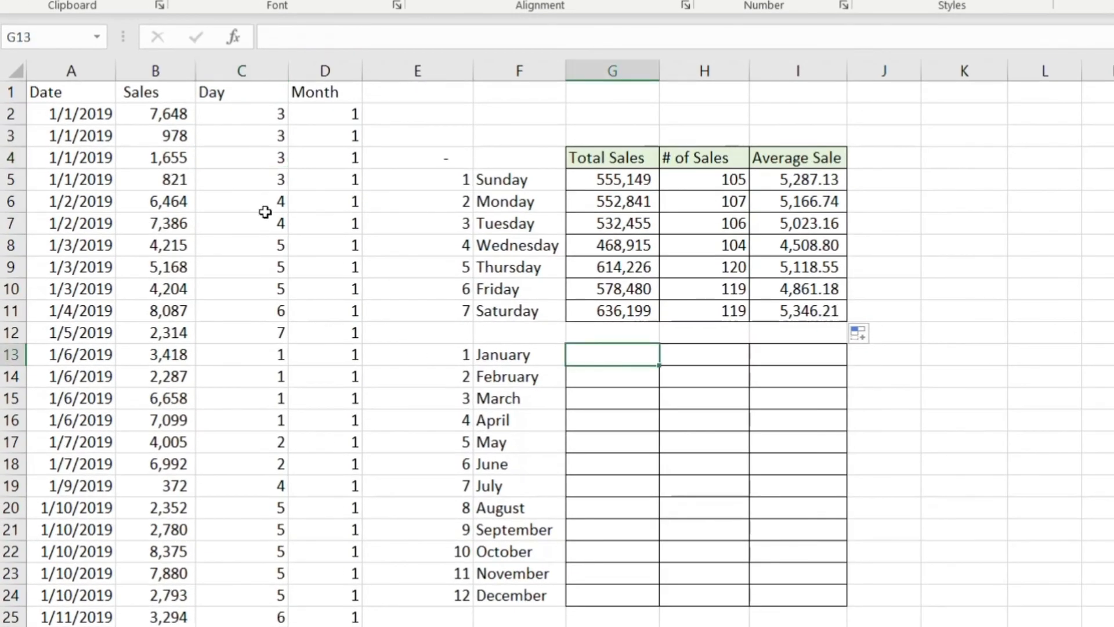
pyautogui.click(314, 116)
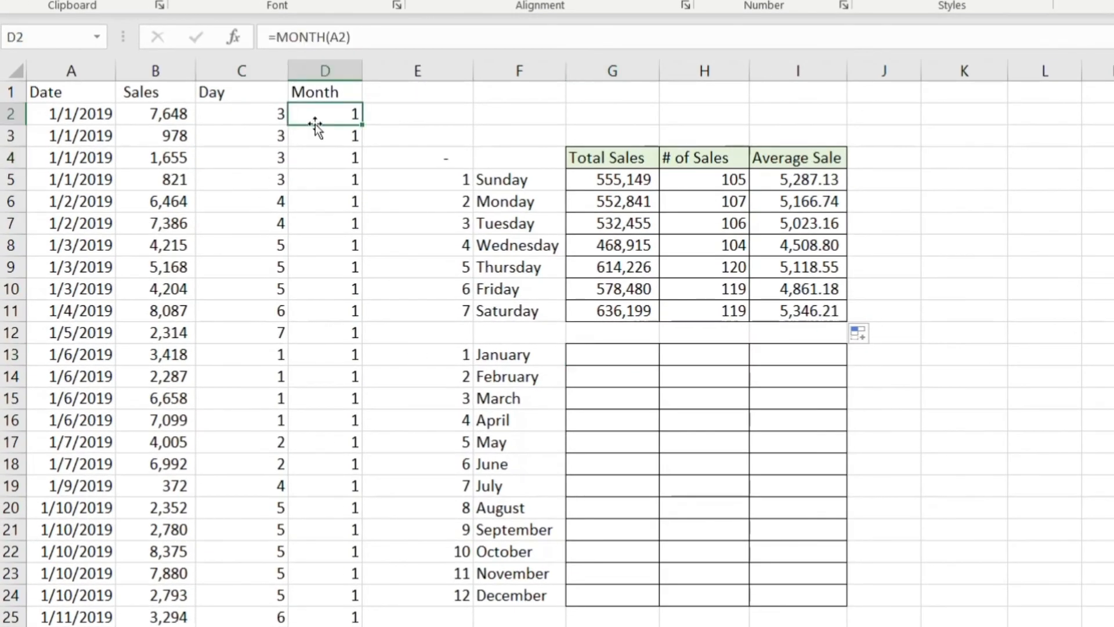
pyautogui.click(600, 359)
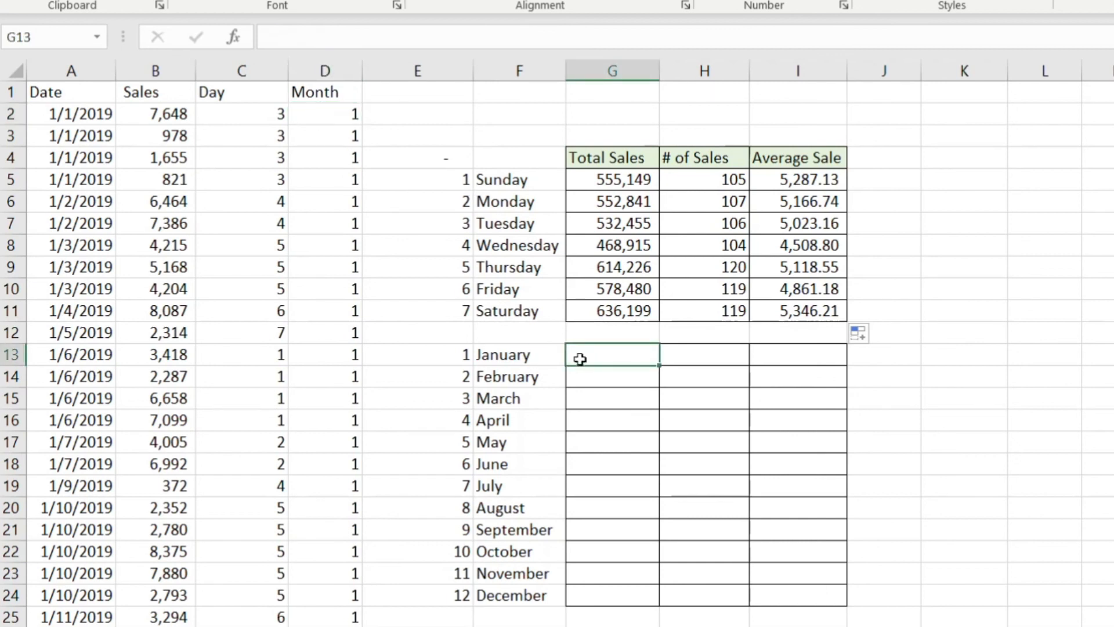
pyautogui.write('=sumif')
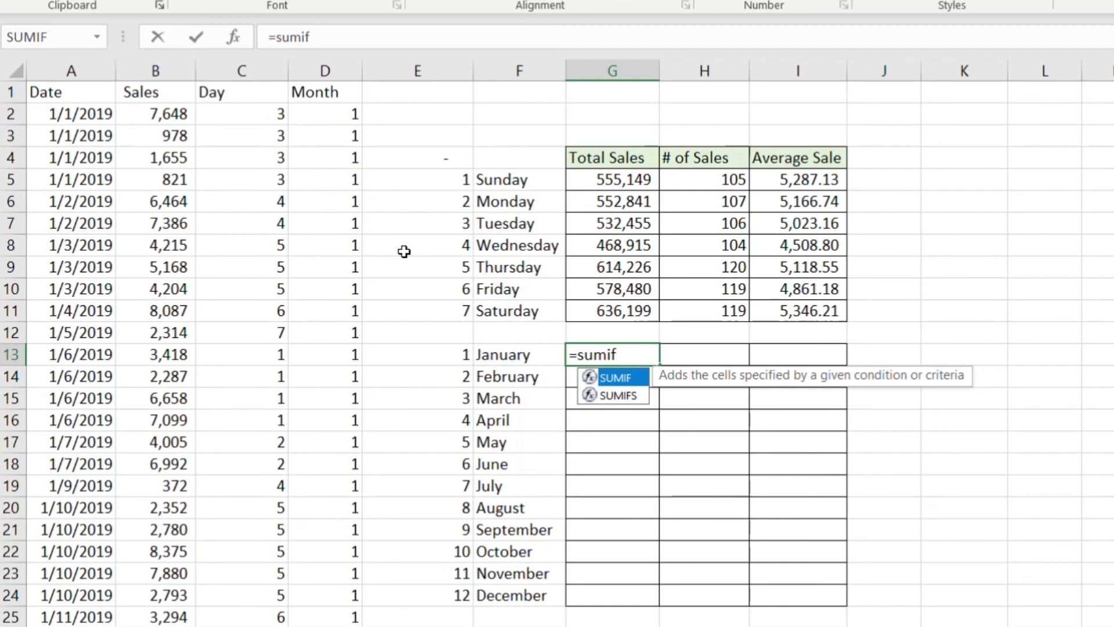
pyautogui.write('(')
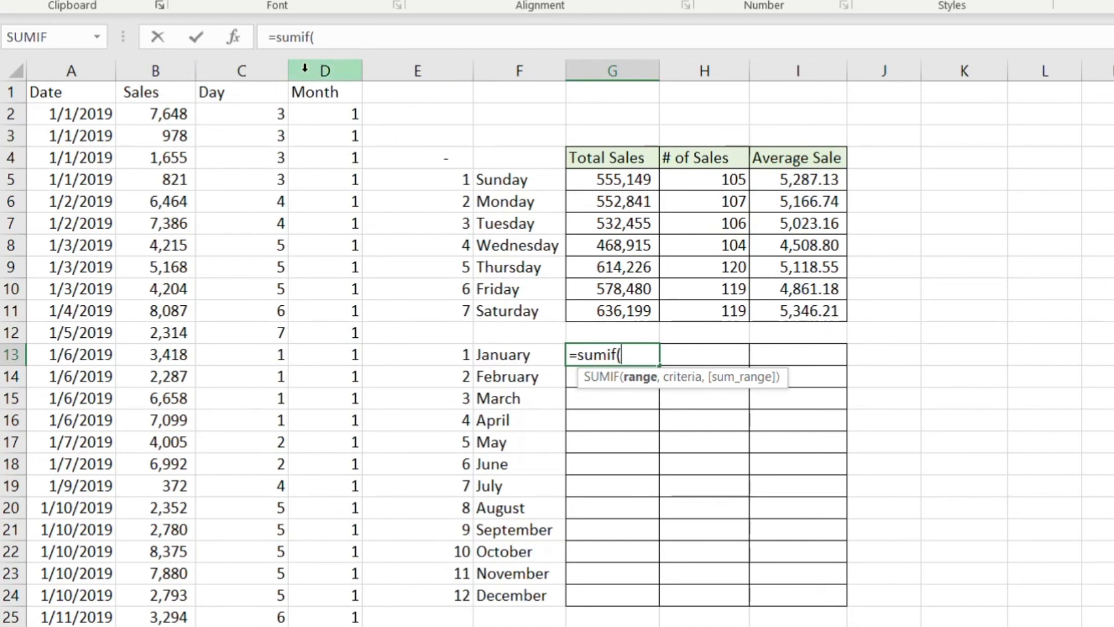
pyautogui.click(323, 69)
pyautogui.write(',')
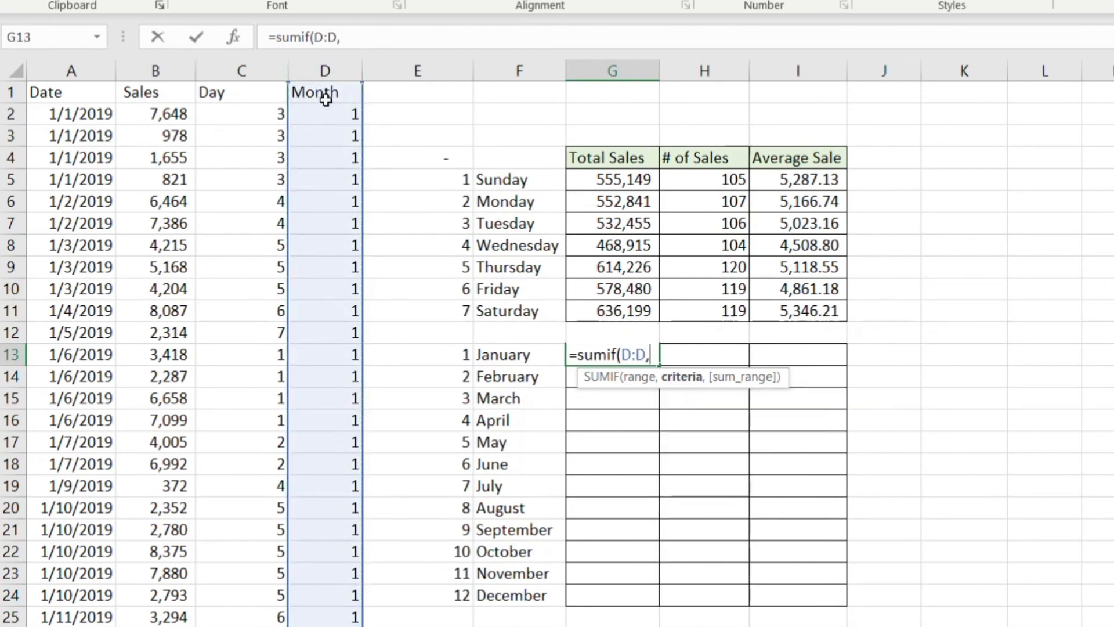
pyautogui.click(451, 356)
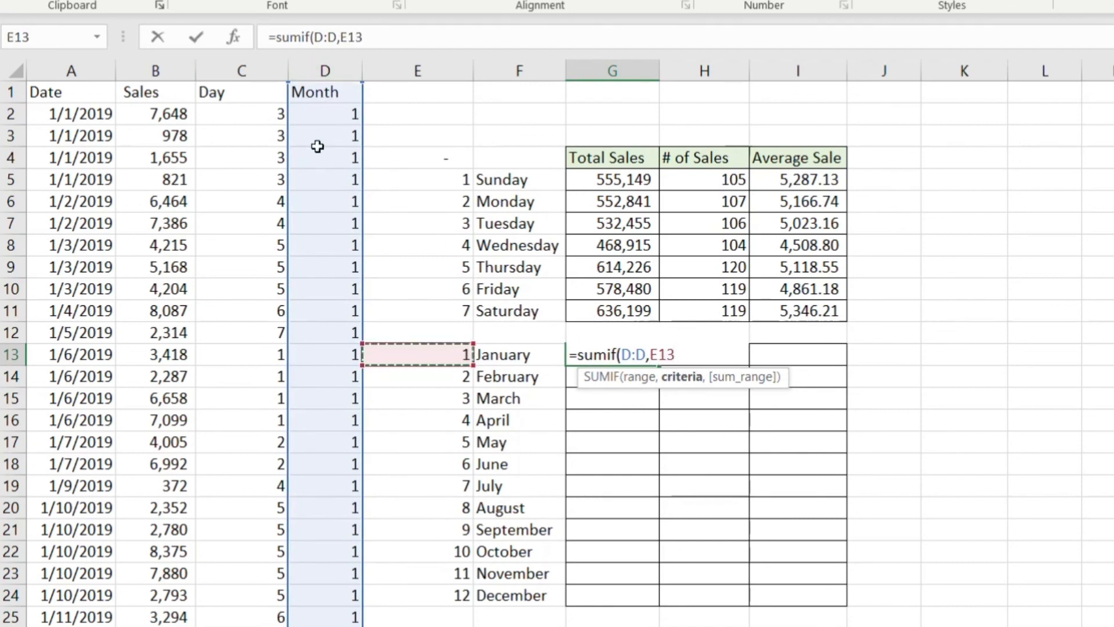
pyautogui.write(',')
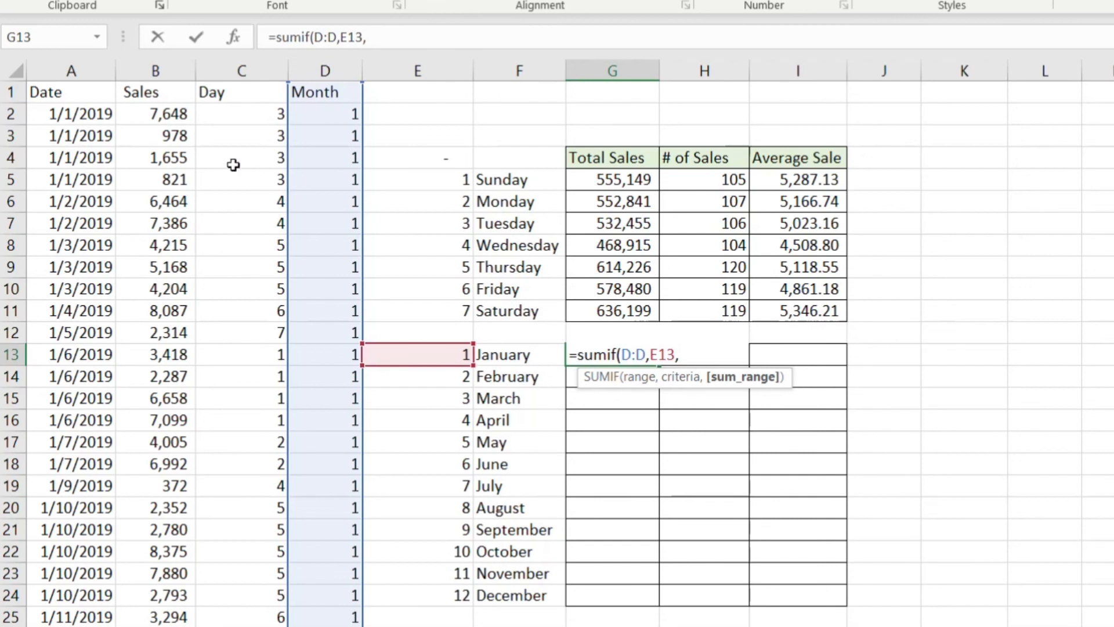
pyautogui.click(152, 71)
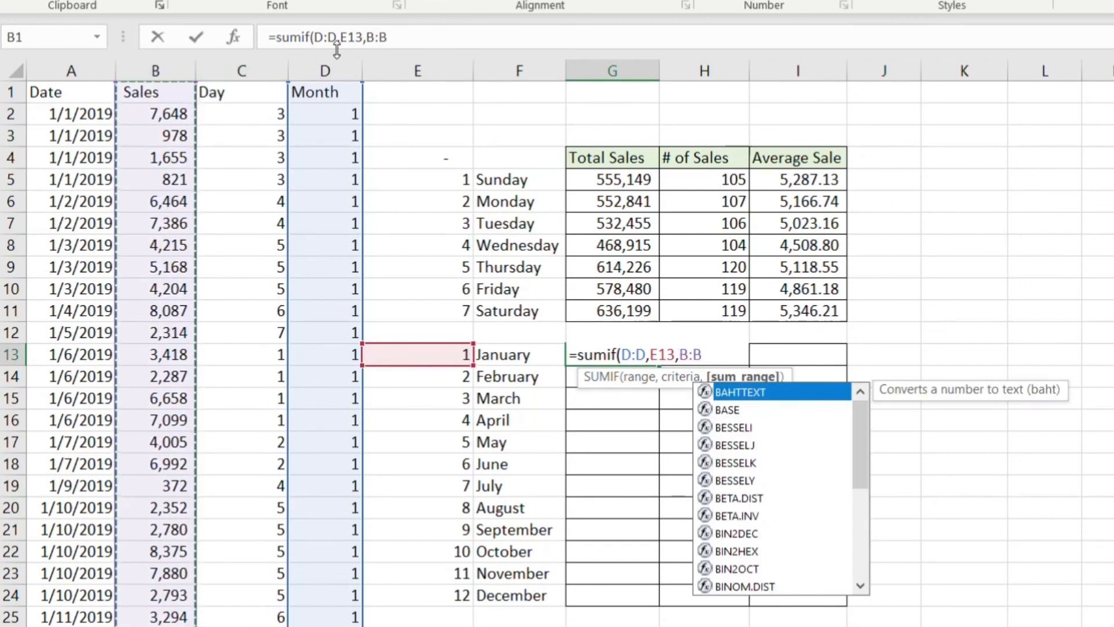
pyautogui.write(')')
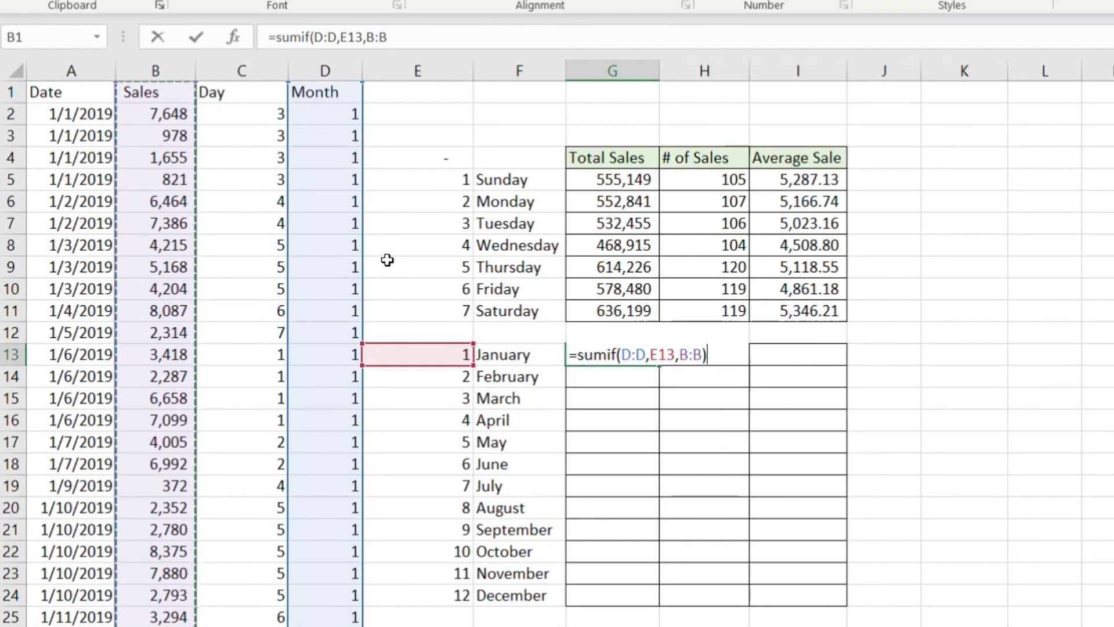
pyautogui.press('Return')
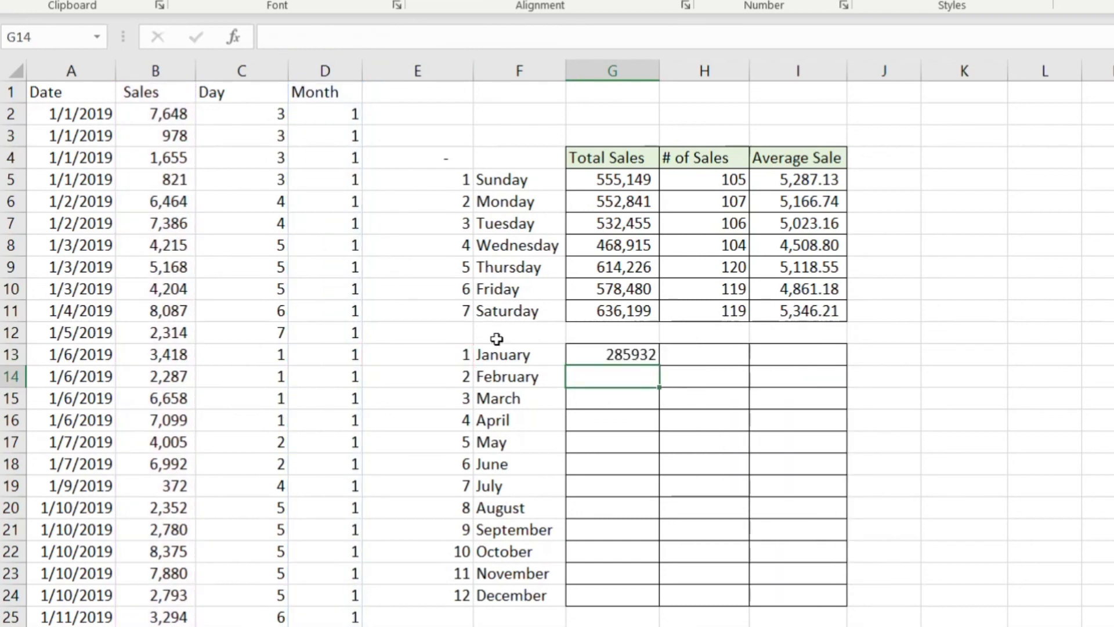
# Step: Fill January's SUMIF formula down to December in G24 and format the monthly totals with thousands separators and no decimals
pyautogui.click(635, 355)
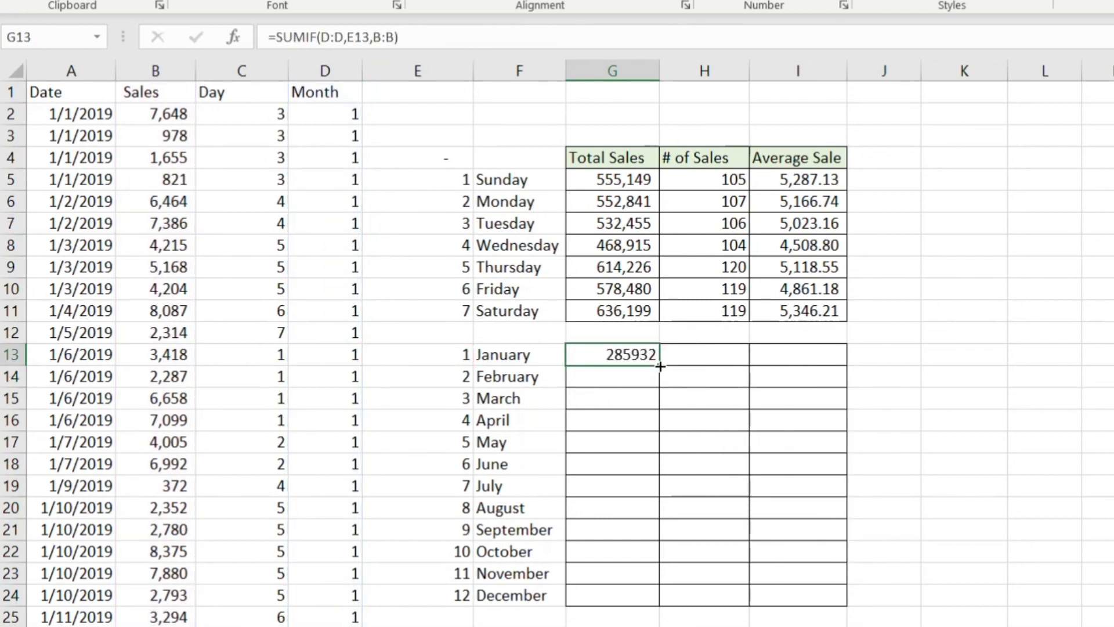
pyautogui.moveTo(660, 365); pyautogui.dragTo(660, 604)
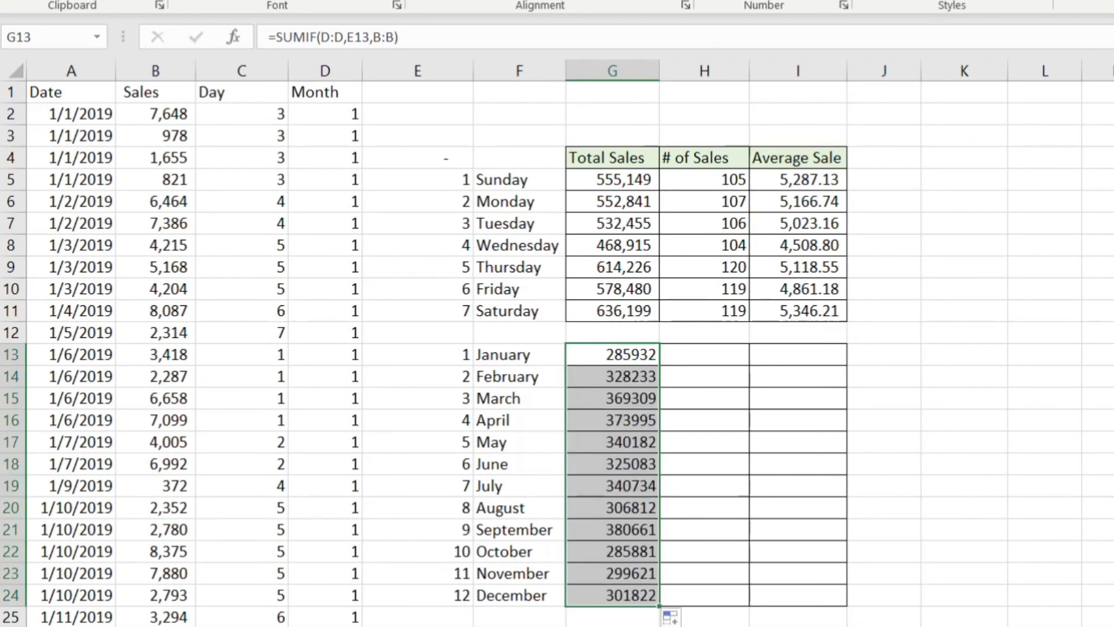
pyautogui.click(787, 0)
pyautogui.click(829, 1)
pyautogui.click(829, 0)
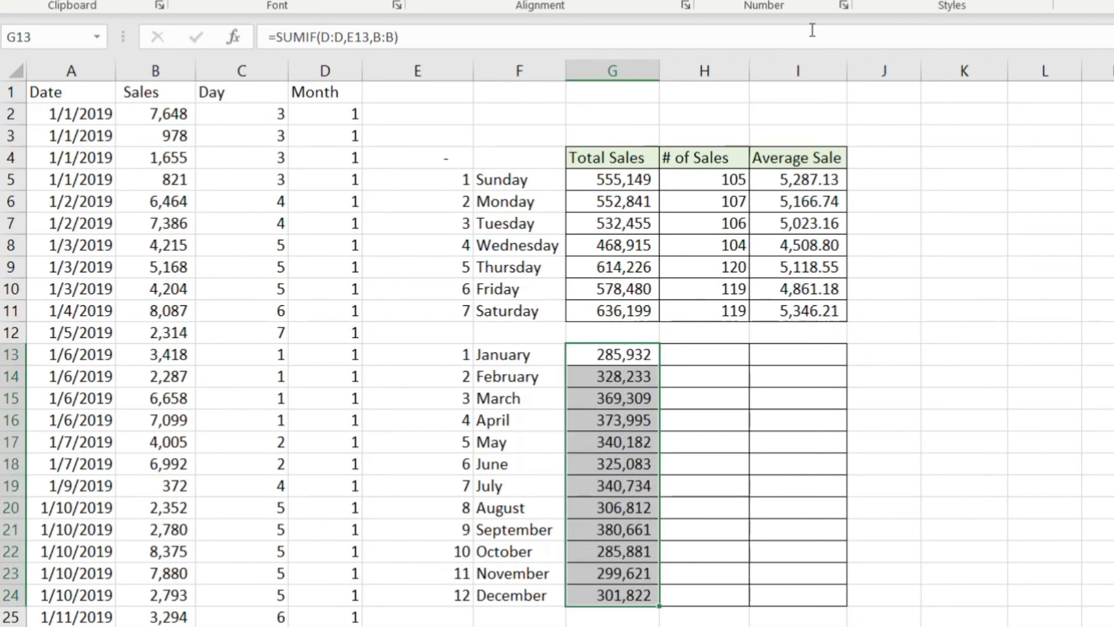
pyautogui.click(634, 353)
pyautogui.click(624, 380)
pyautogui.click(615, 509)
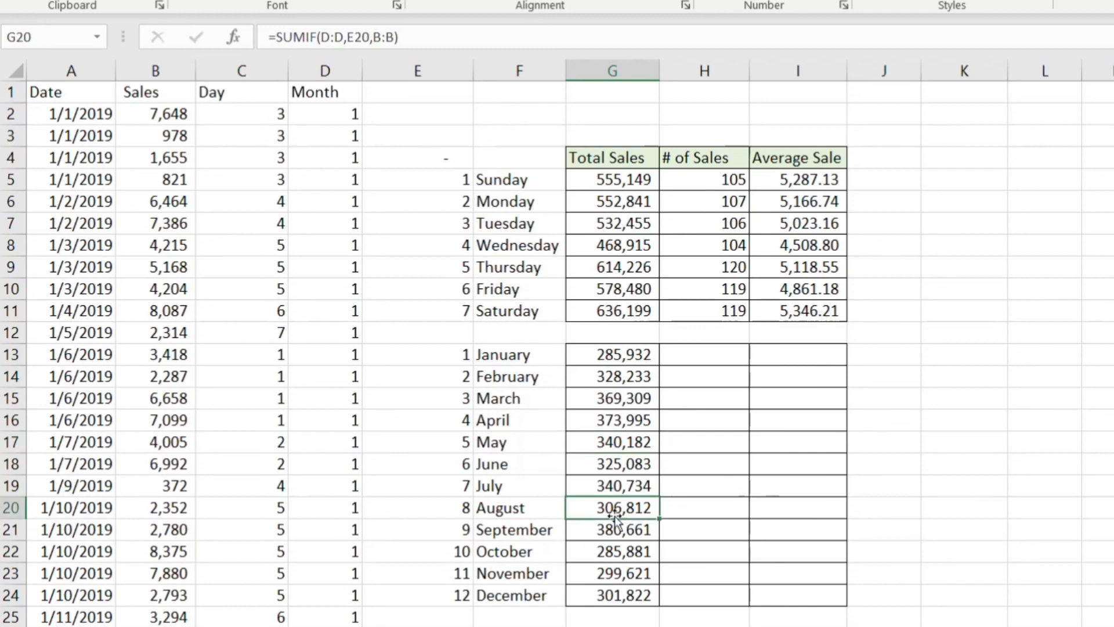
pyautogui.click(625, 356)
# Step: Insert the COUNTIF function in January's # of Sales cell, H13, with range D:D and criteria E13, and fill it down to December in H24
pyautogui.click(680, 356)
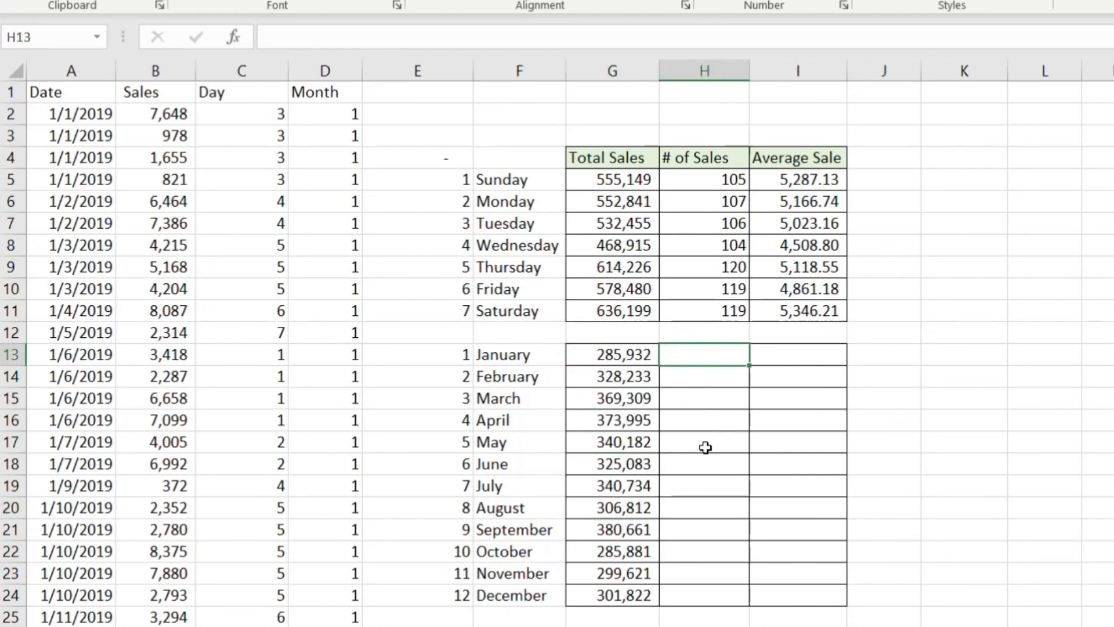
pyautogui.click(237, 38)
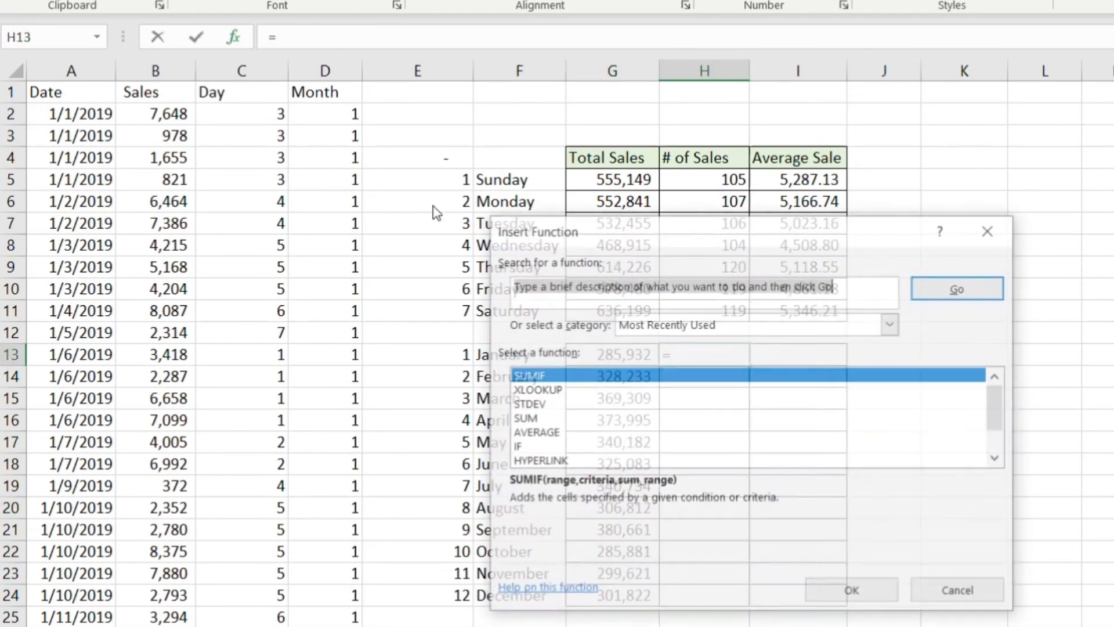
pyautogui.write('countif')
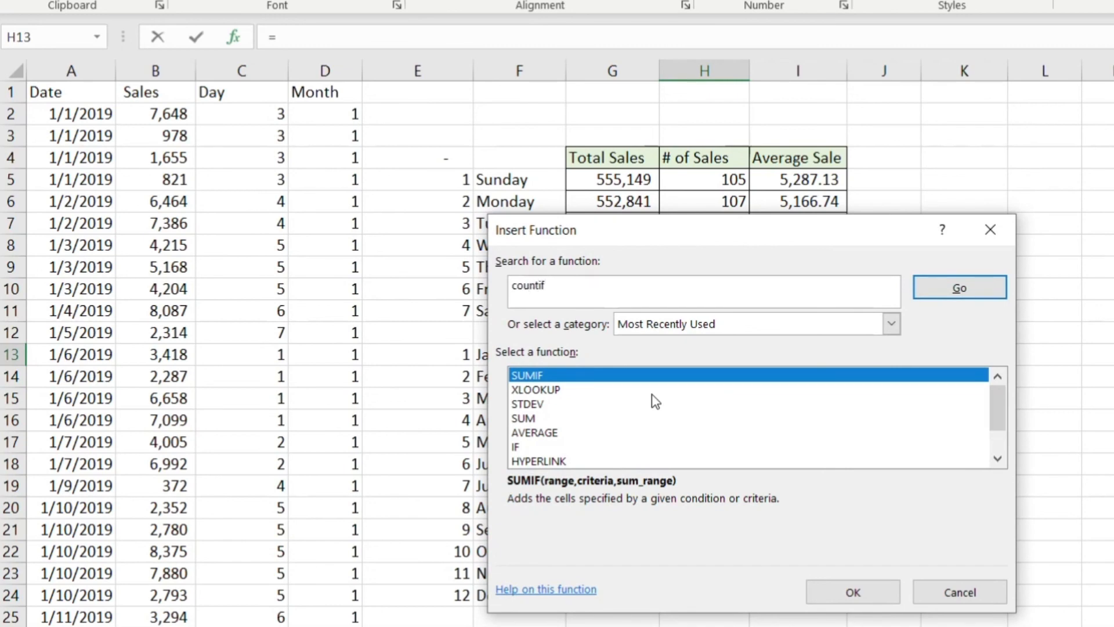
pyautogui.press('Return')
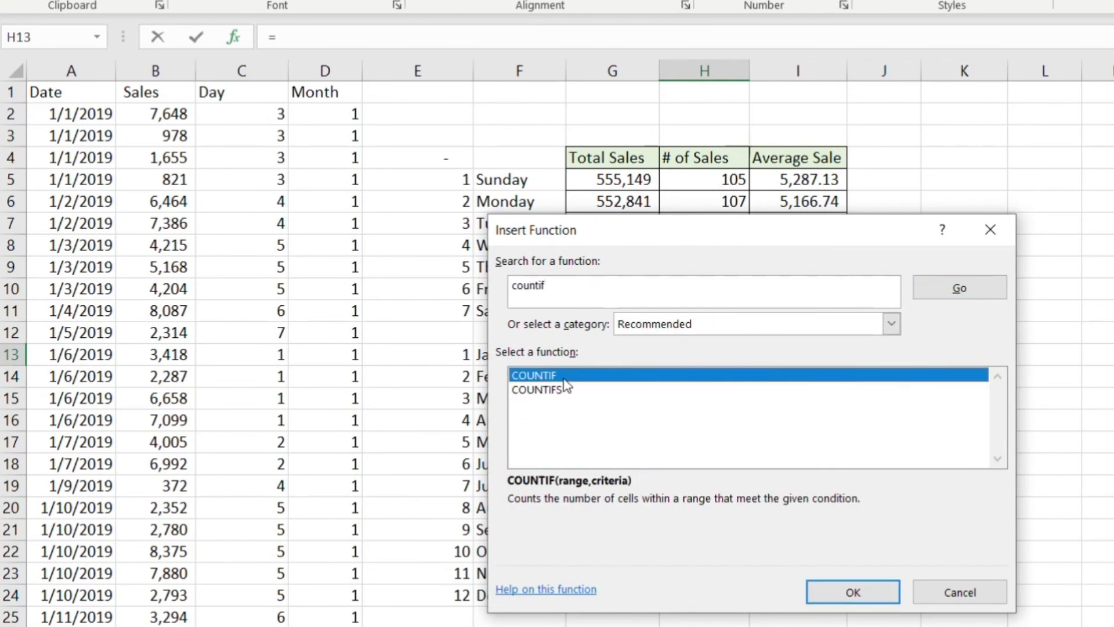
pyautogui.doubleClick(539, 375)
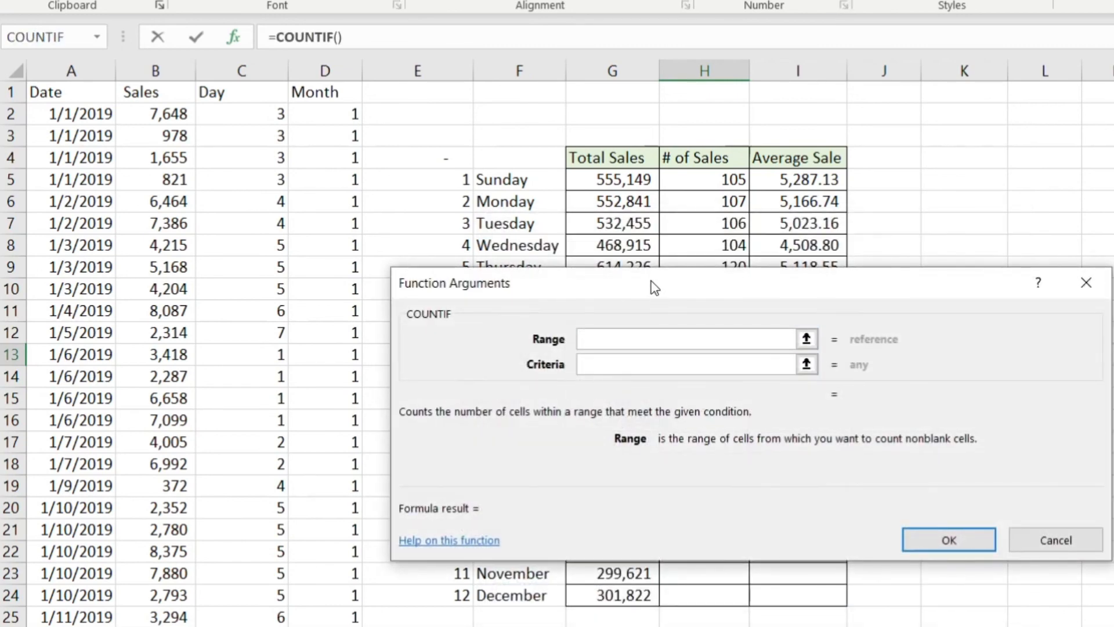
pyautogui.click(325, 70)
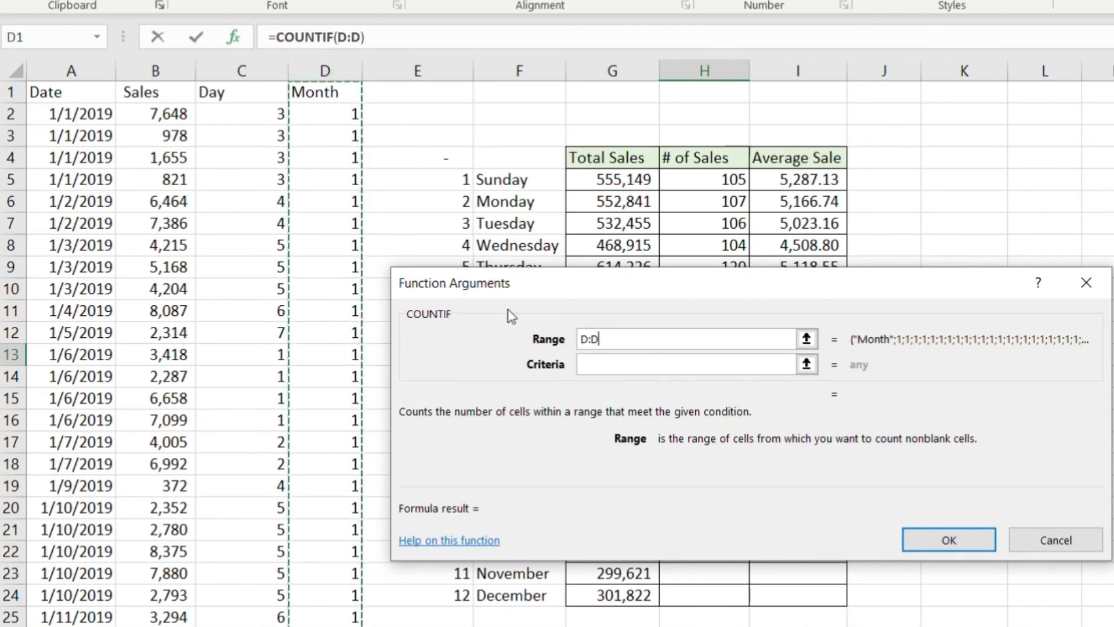
pyautogui.click(593, 364)
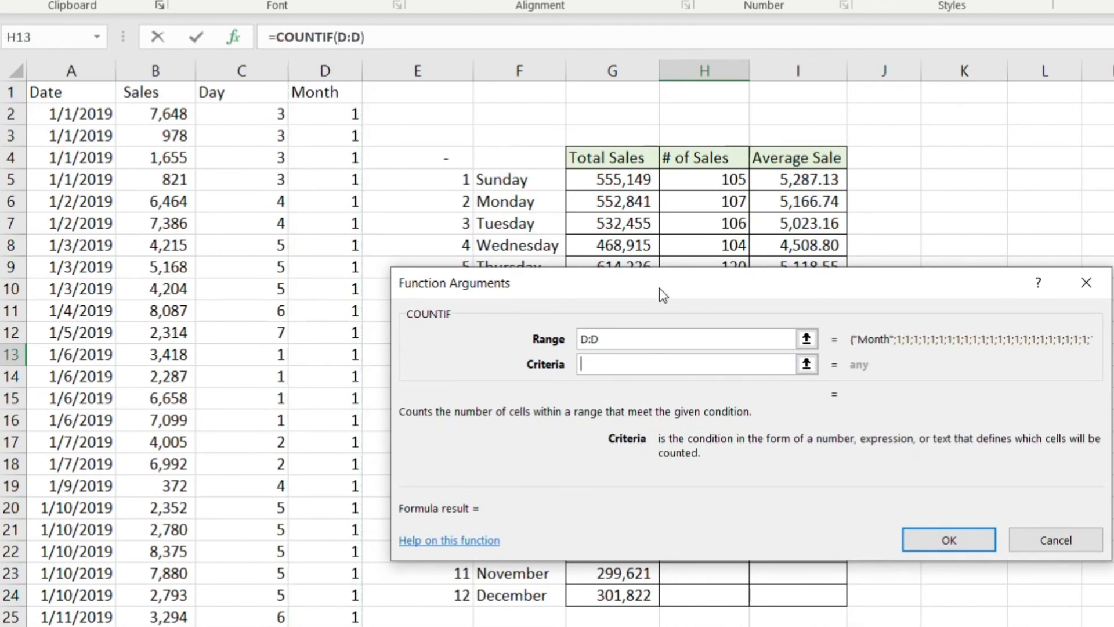
pyautogui.moveTo(659, 288); pyautogui.dragTo(889, 389)
pyautogui.click(448, 356)
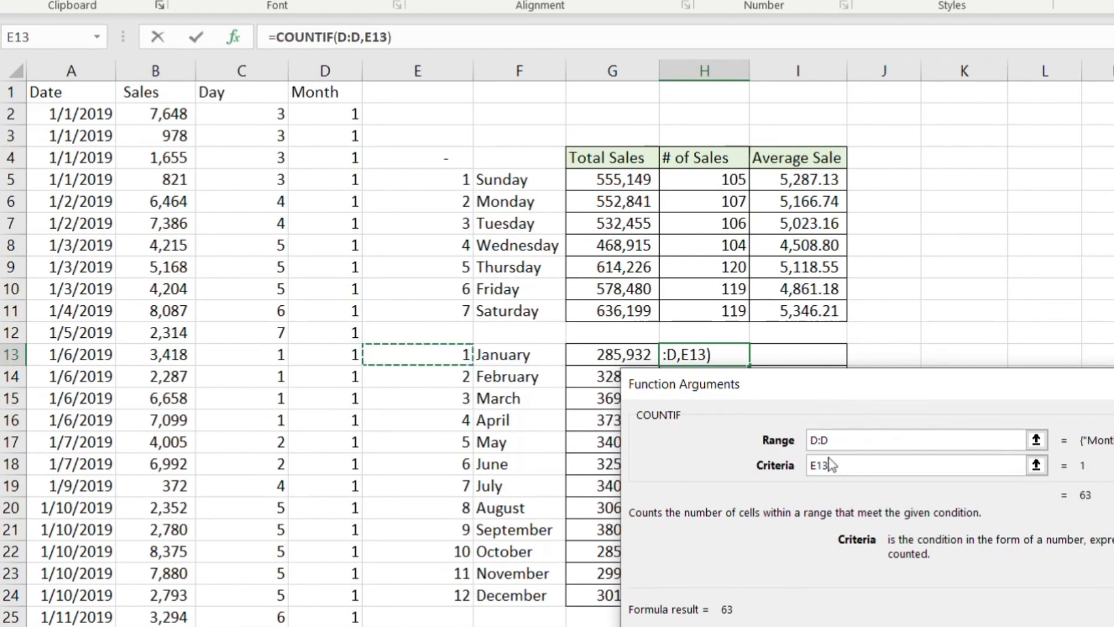
pyautogui.press('Return')
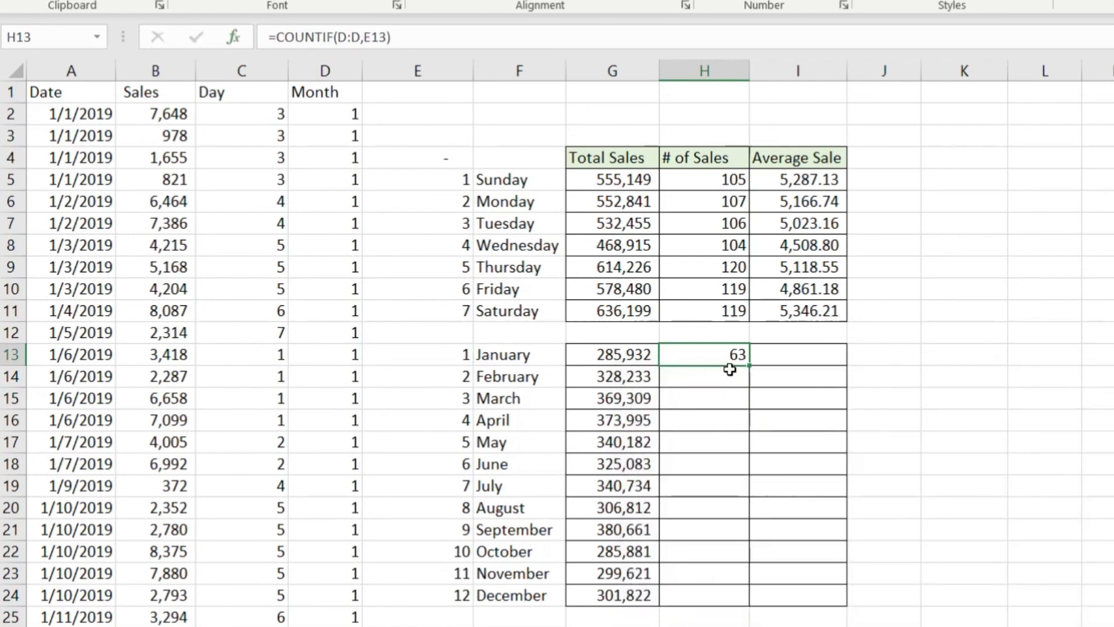
pyautogui.moveTo(743, 366); pyautogui.dragTo(757, 607)
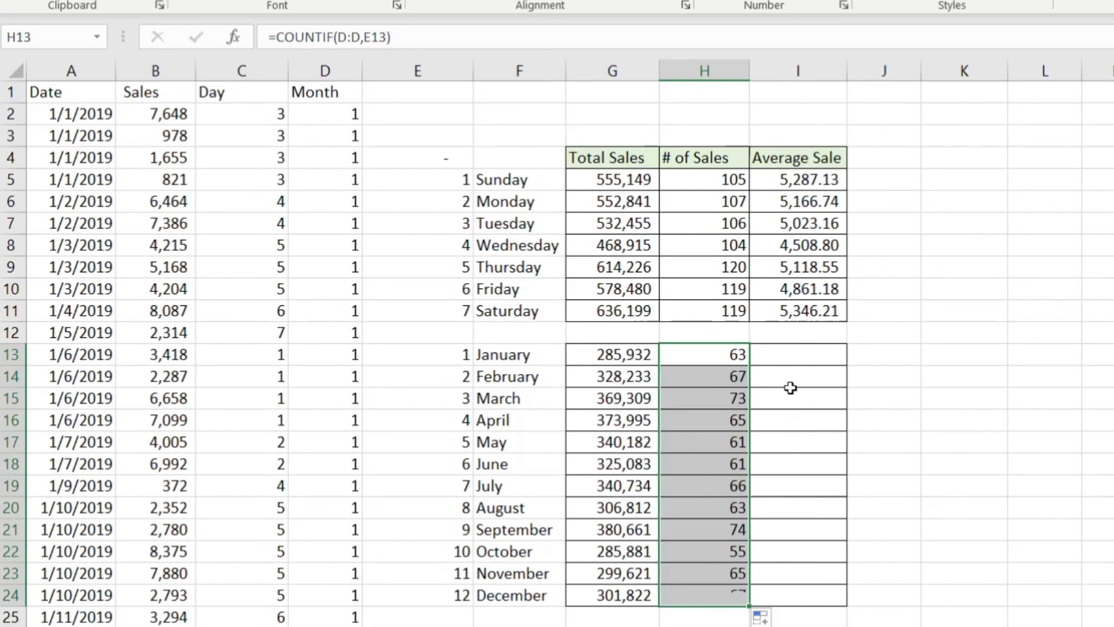
# Step: Enter the formula =G13/H13 in January's Average Sale cell, I13, and fill it down to December in I24
pyautogui.click(786, 358)
pyautogui.write('=')
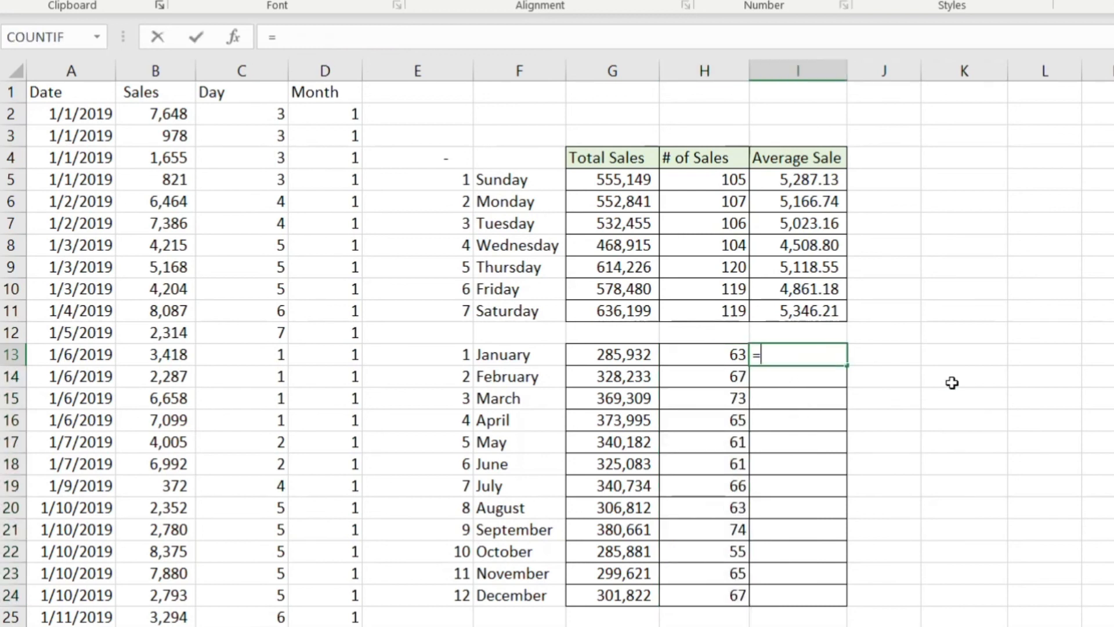
pyautogui.click(622, 355)
pyautogui.write('/')
pyautogui.click(727, 353)
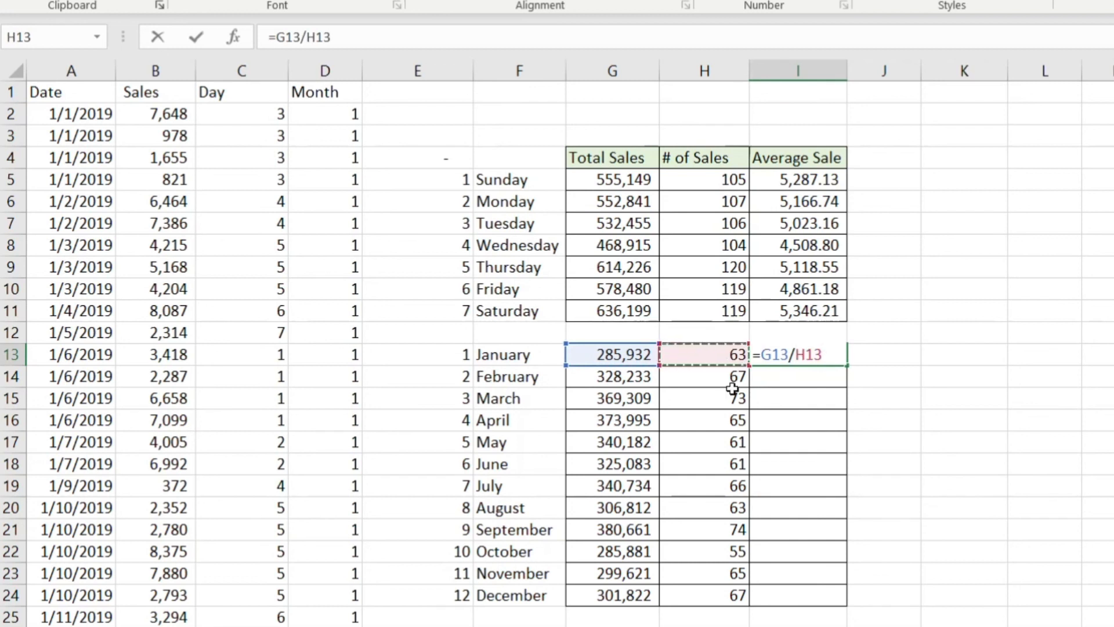
pyautogui.press('Return')
pyautogui.click(818, 350)
pyautogui.moveTo(850, 458); pyautogui.dragTo(850, 605)
pyautogui.click(875, 465)
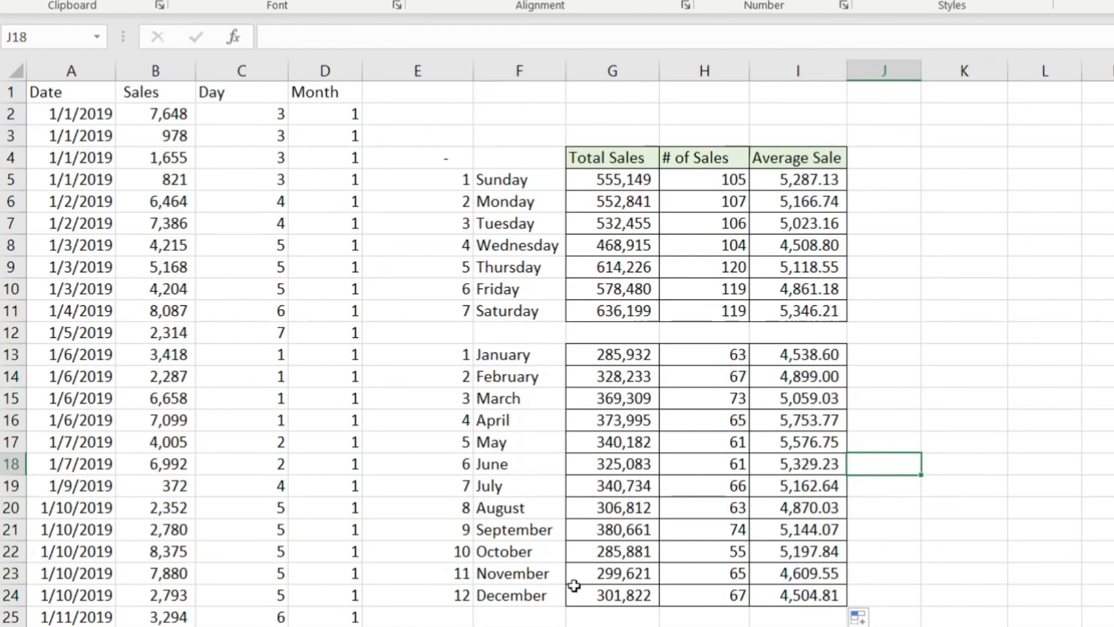
pyautogui.click(419, 549)
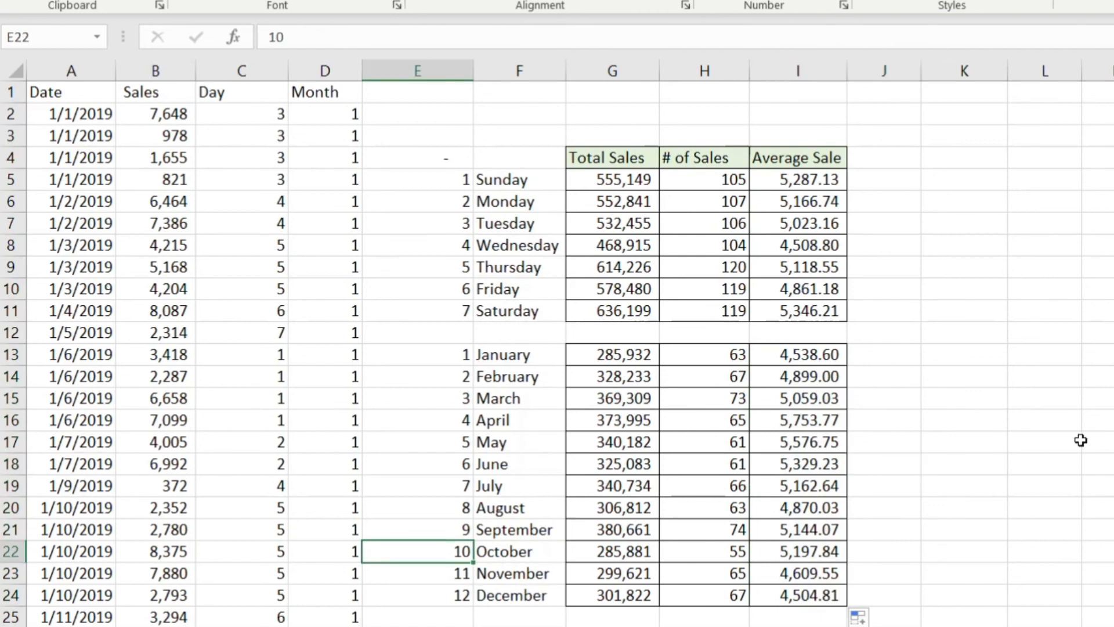